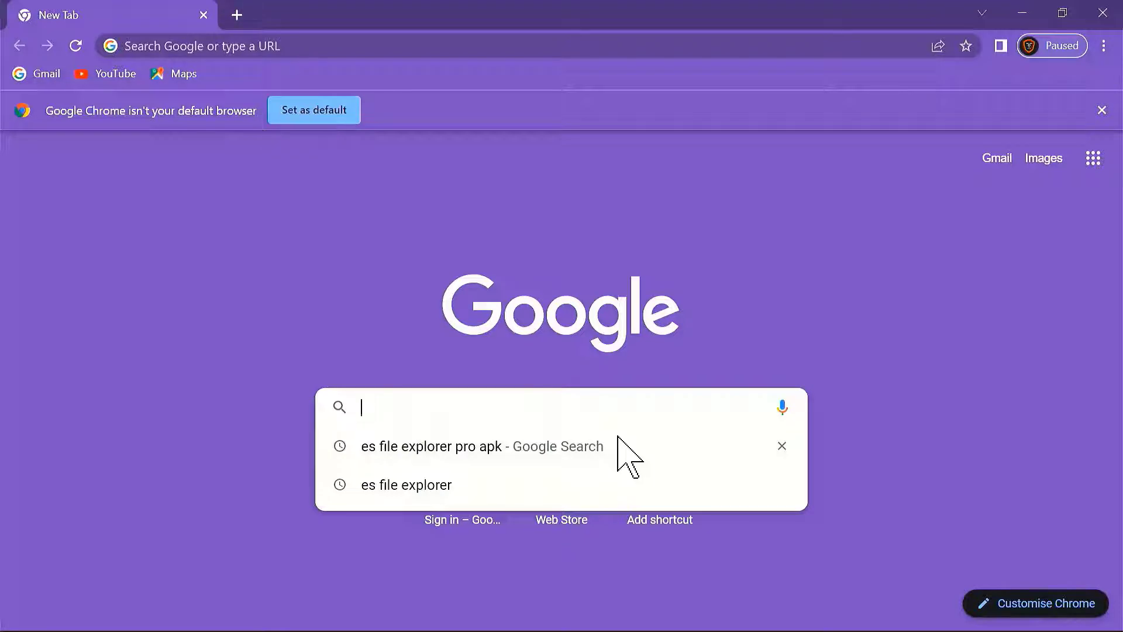
Step: Search Google for 'chromeos recovery utility' and open the Chromebook Recovery Utility result
text(chrom)
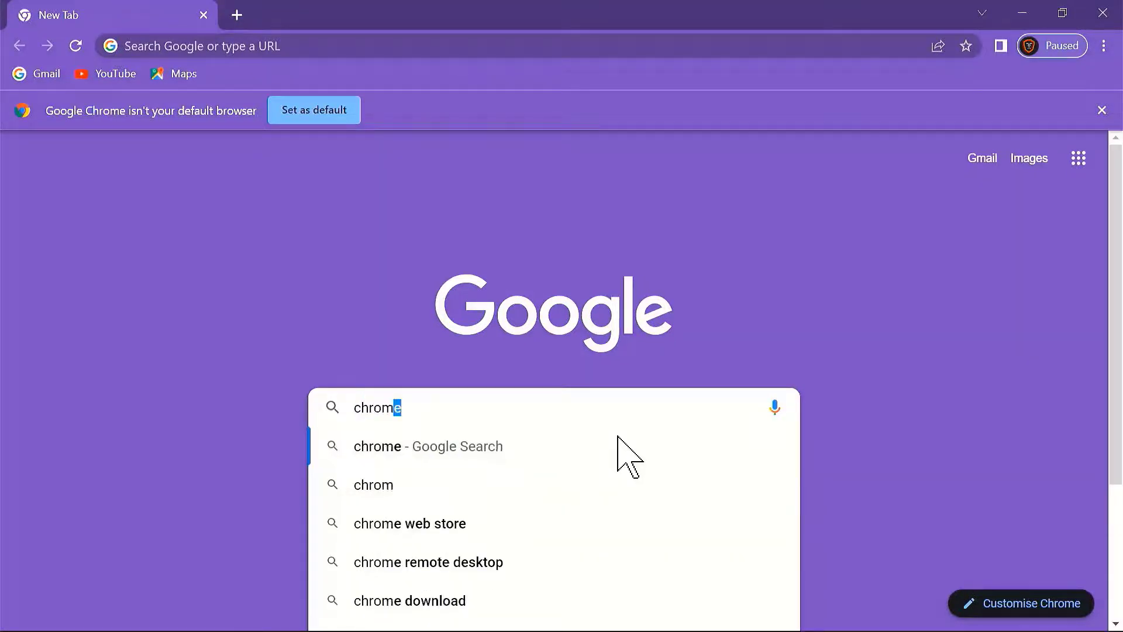
text(eos)
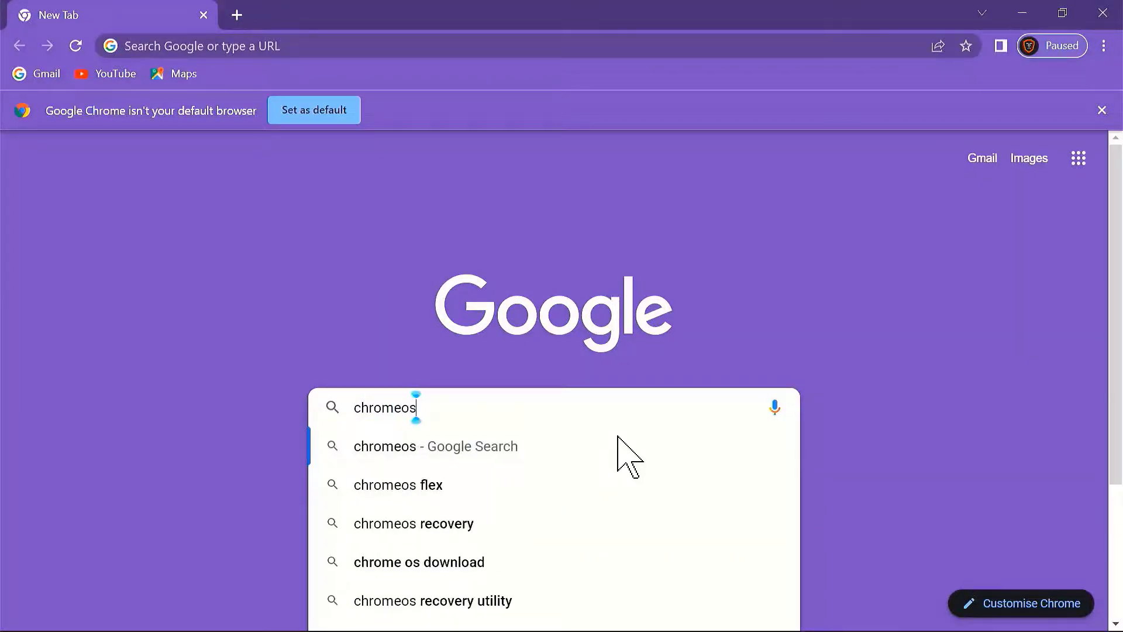
click(478, 602)
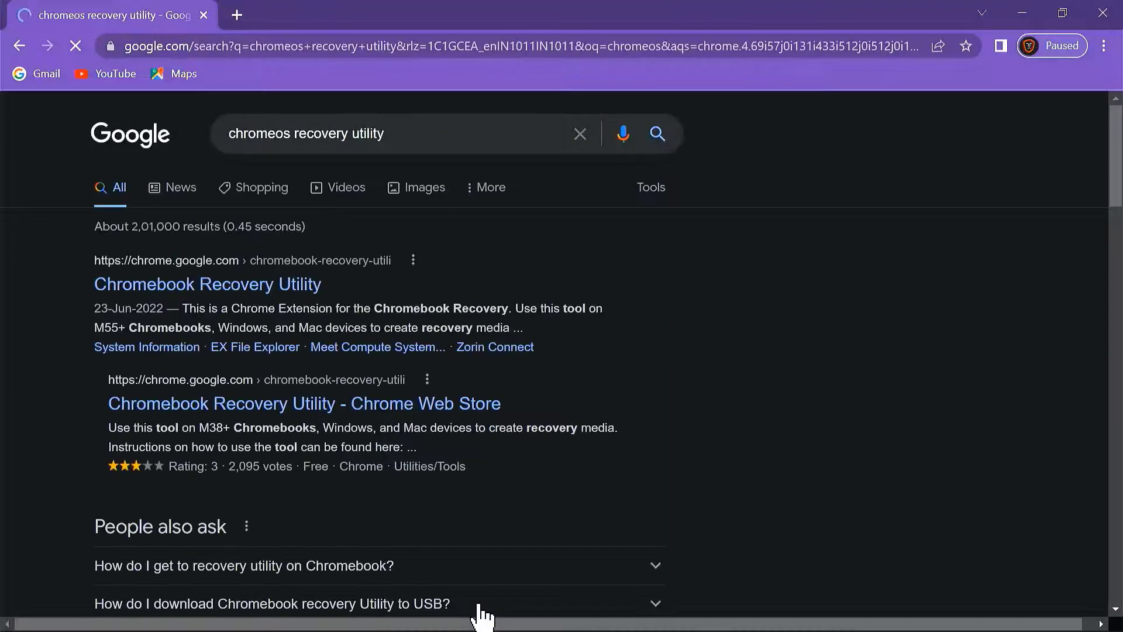
click(252, 291)
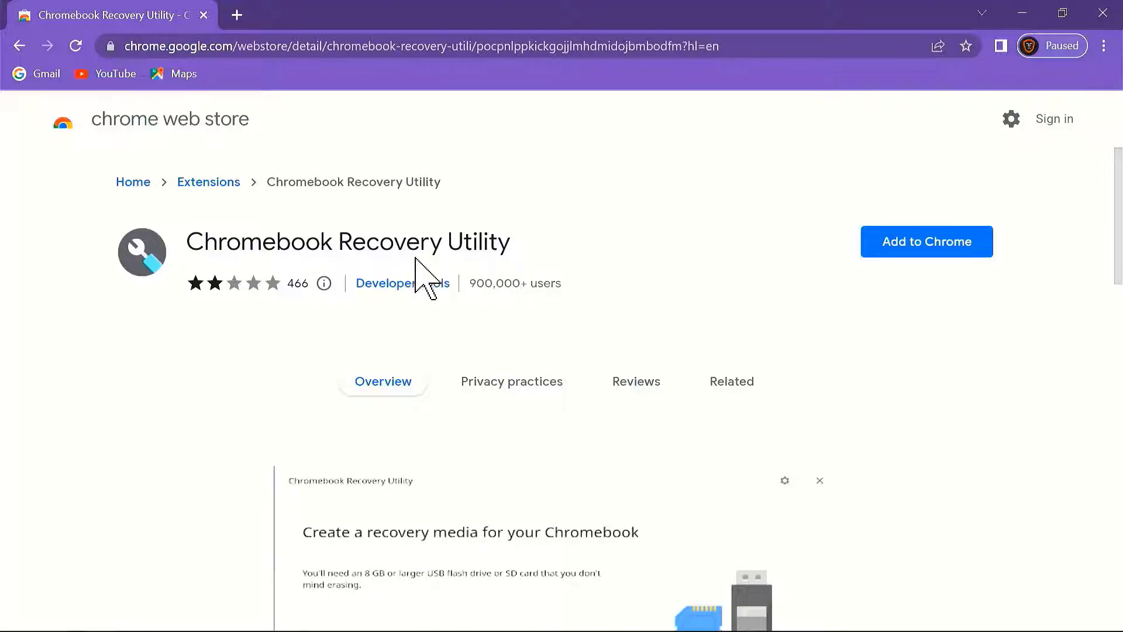
Step: Add the Chromebook Recovery Utility extension to Chrome and launch it from the toolbar
scroll(594, 420, down, 1)
scroll(594, 420, down, 6)
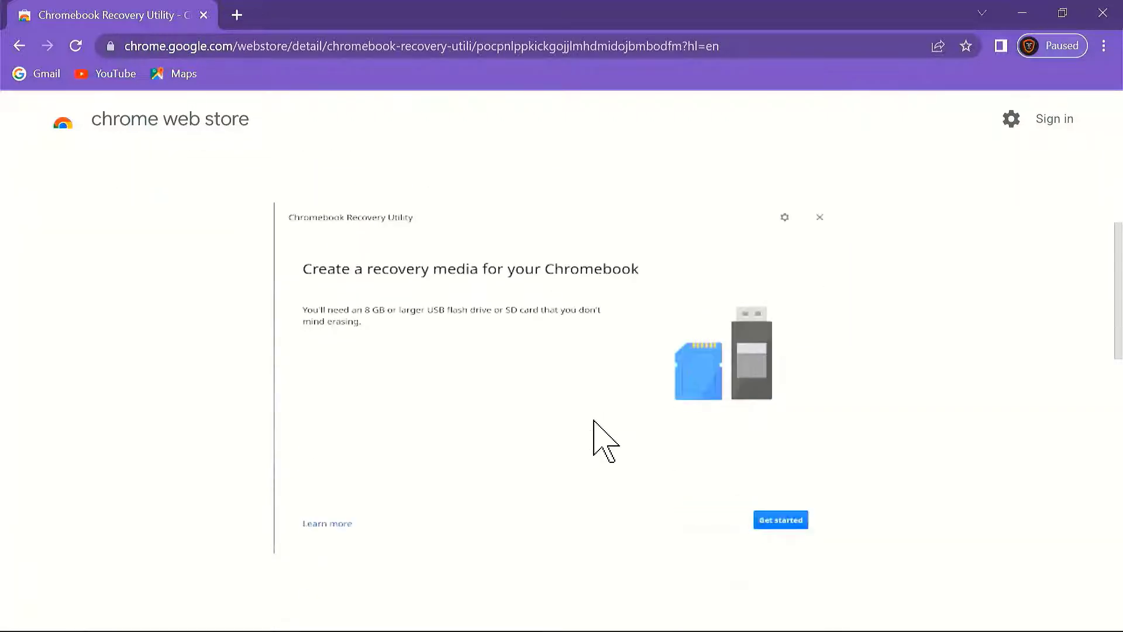
scroll(593, 420, down, 3)
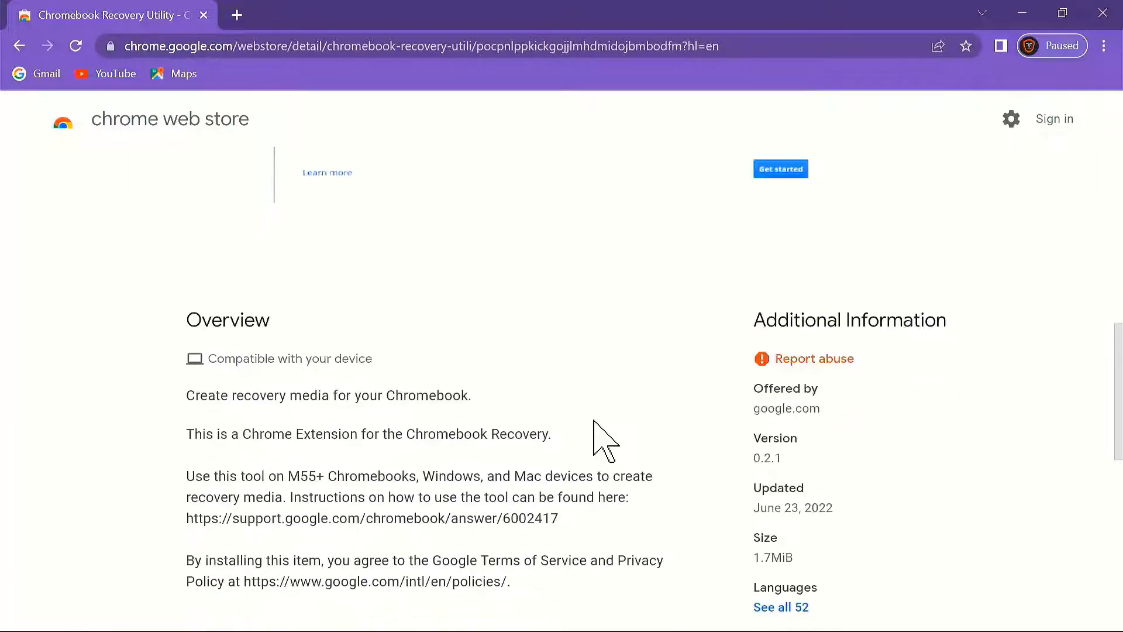
scroll(594, 420, down, 5)
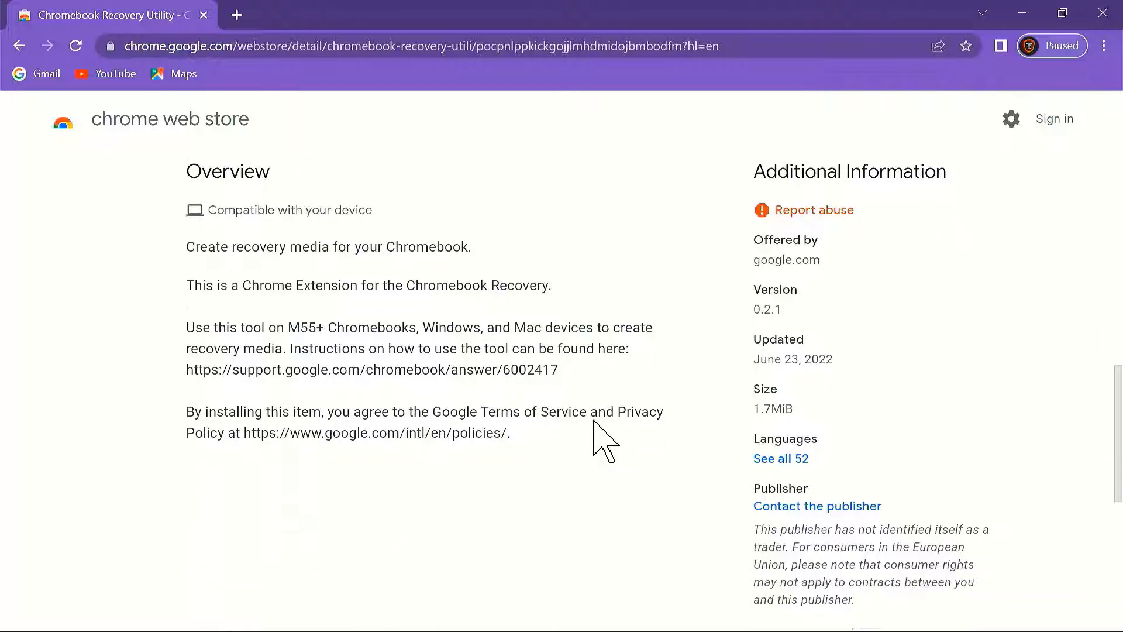
scroll(594, 420, down, 5)
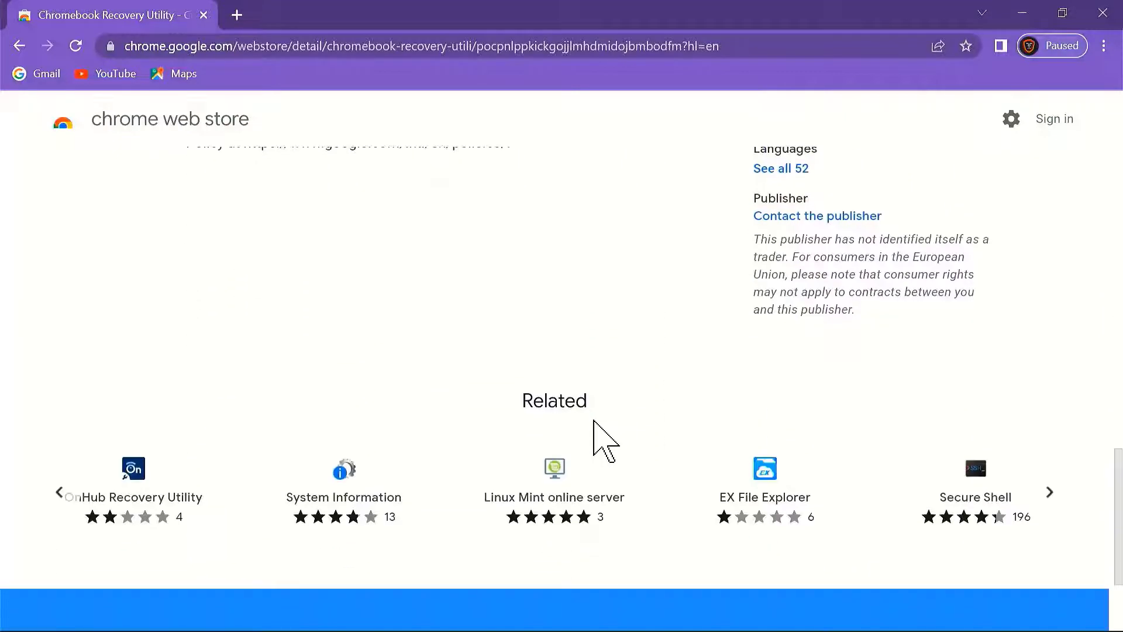
scroll(593, 420, up, 15)
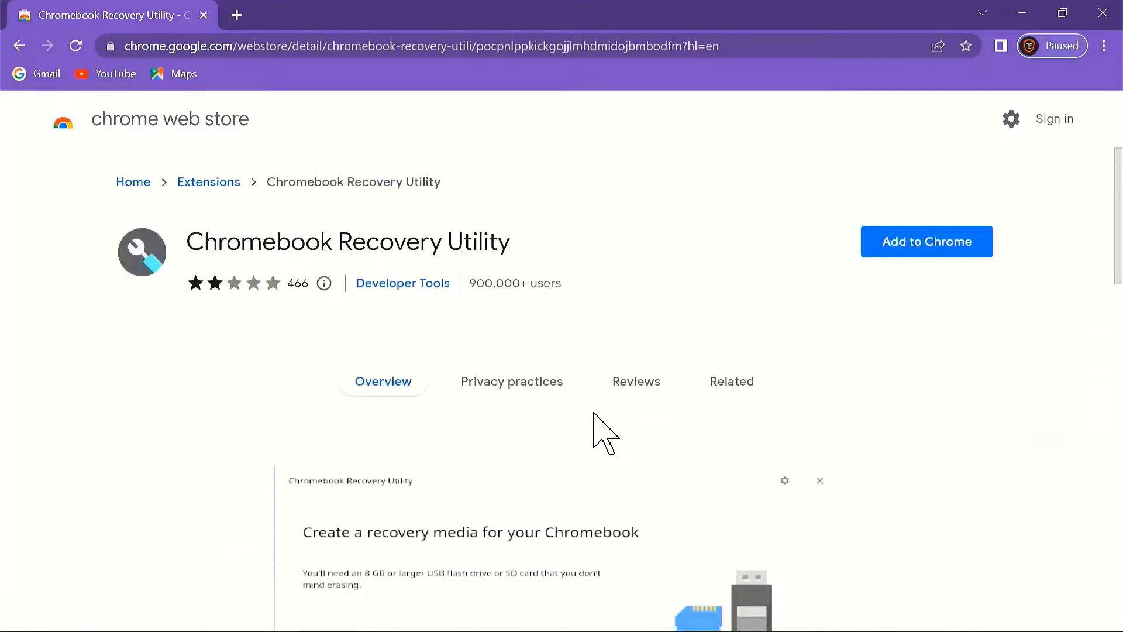
click(933, 241)
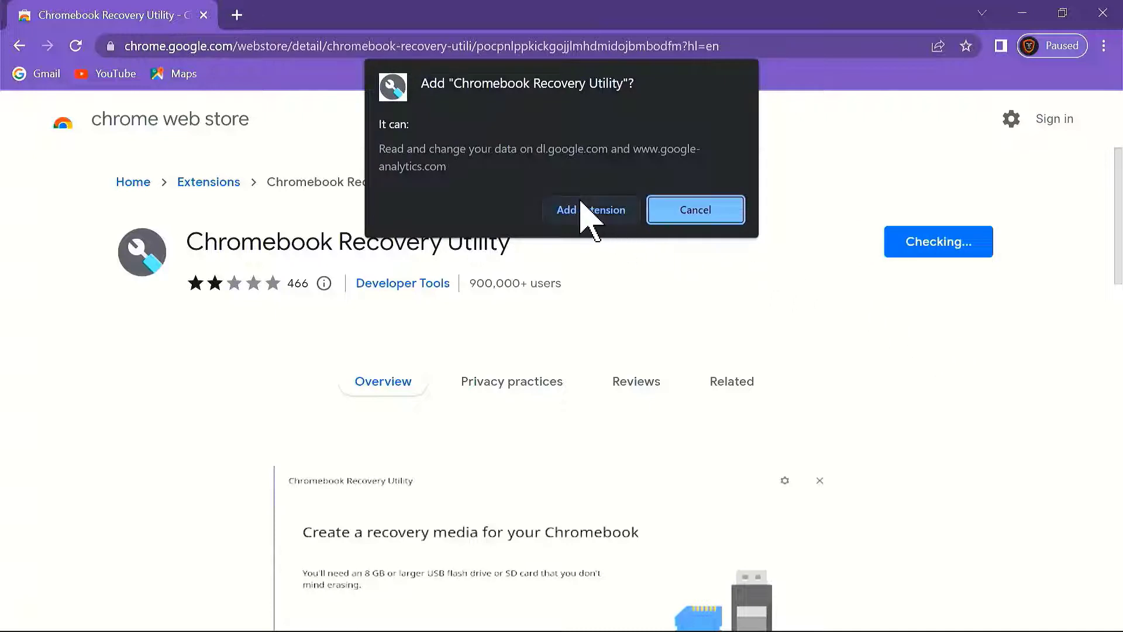
click(581, 210)
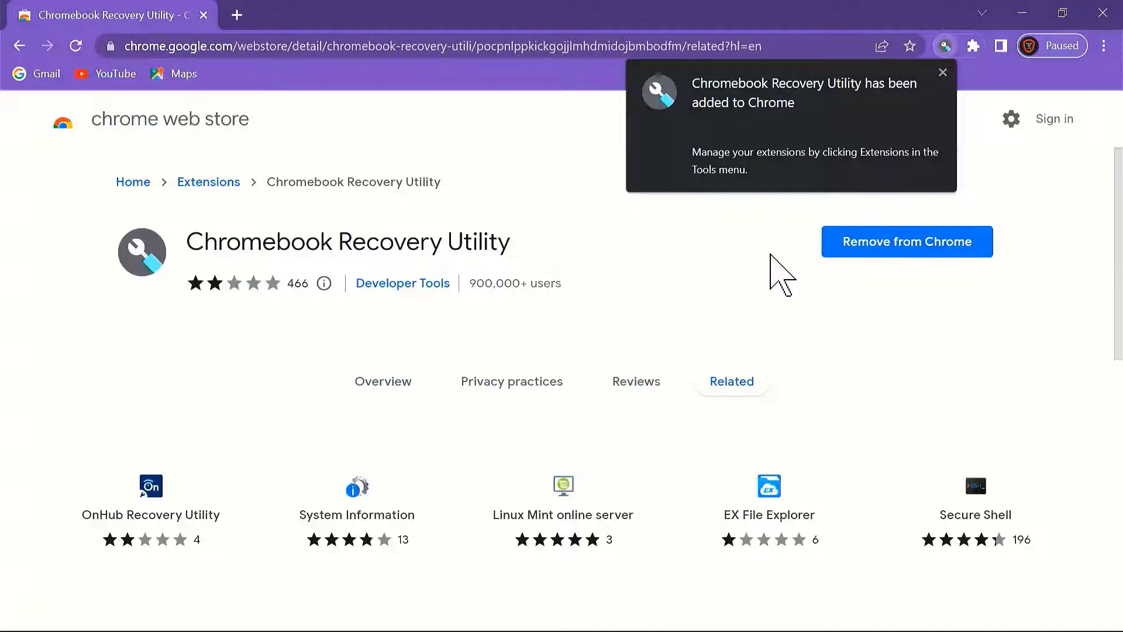
click(942, 45)
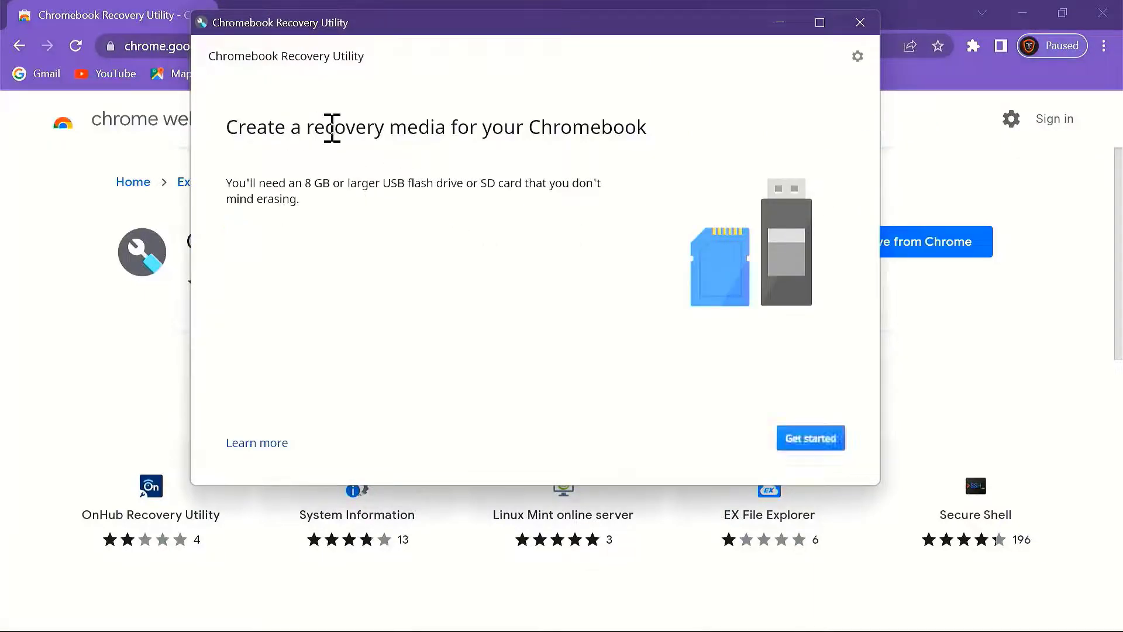
Step: Review the 8 GB drive requirement and start creating the recovery media
drag(355, 128, 704, 156)
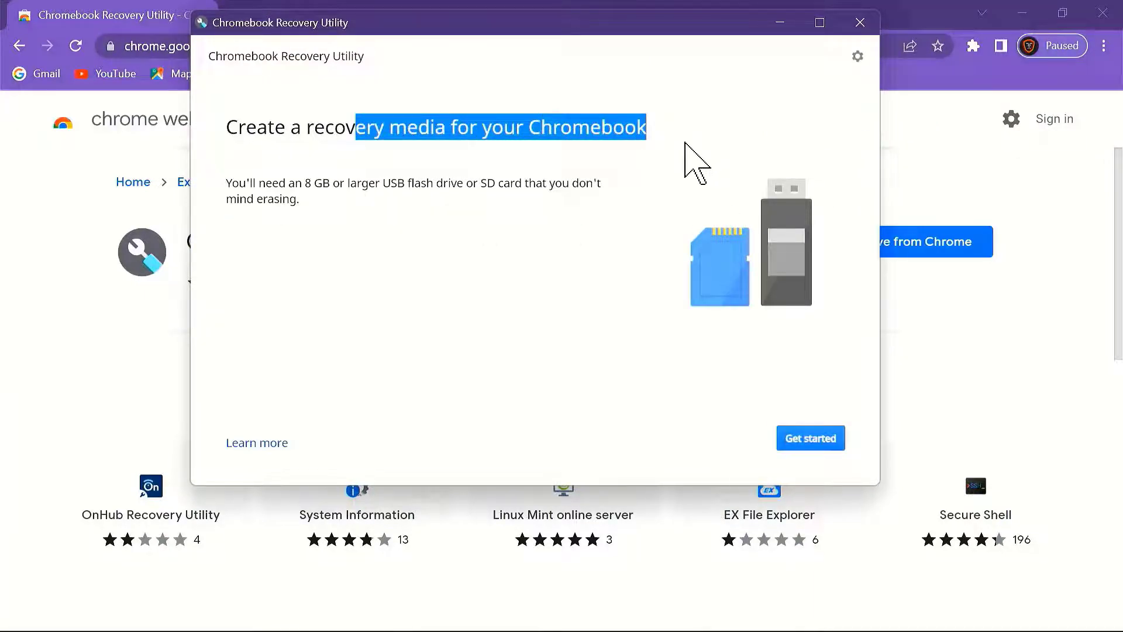
drag(272, 183, 604, 198)
click(539, 241)
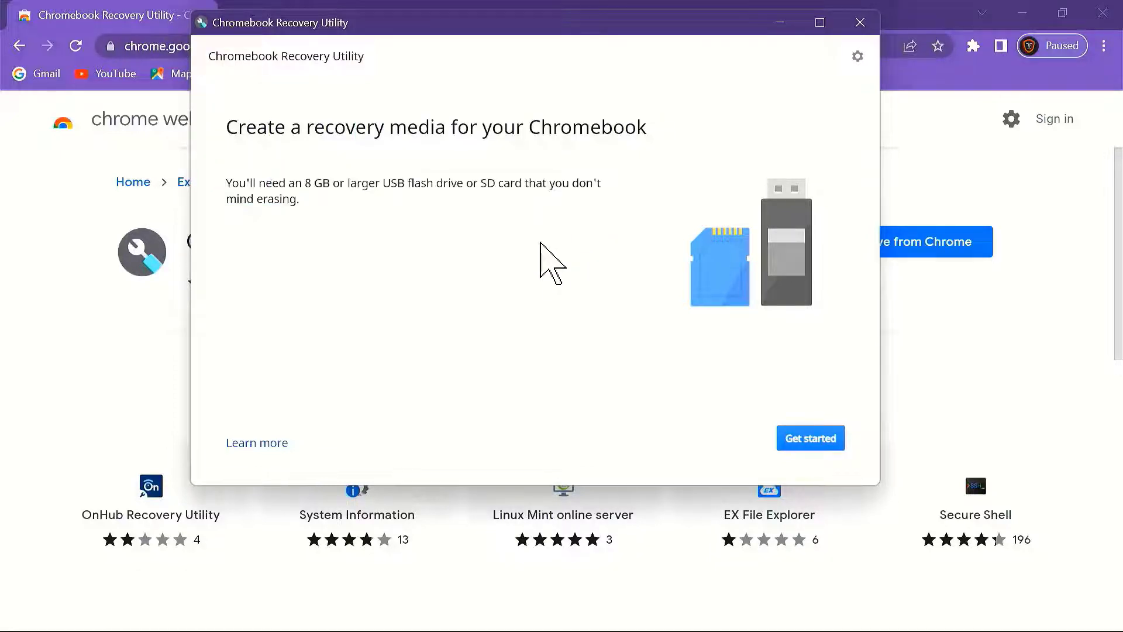
click(824, 434)
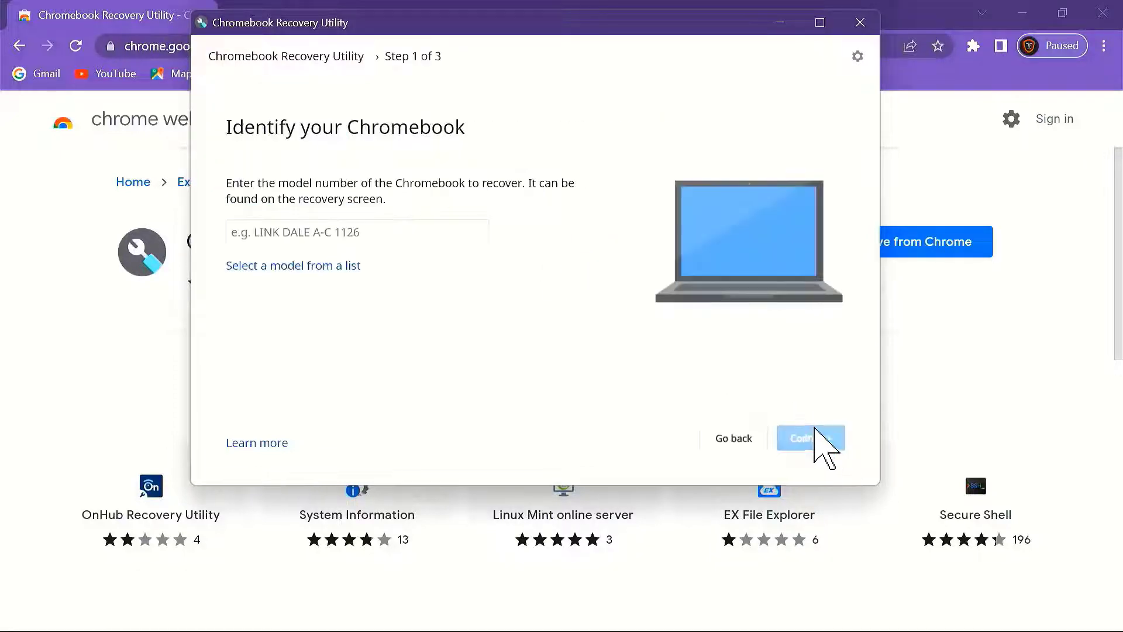
click(442, 226)
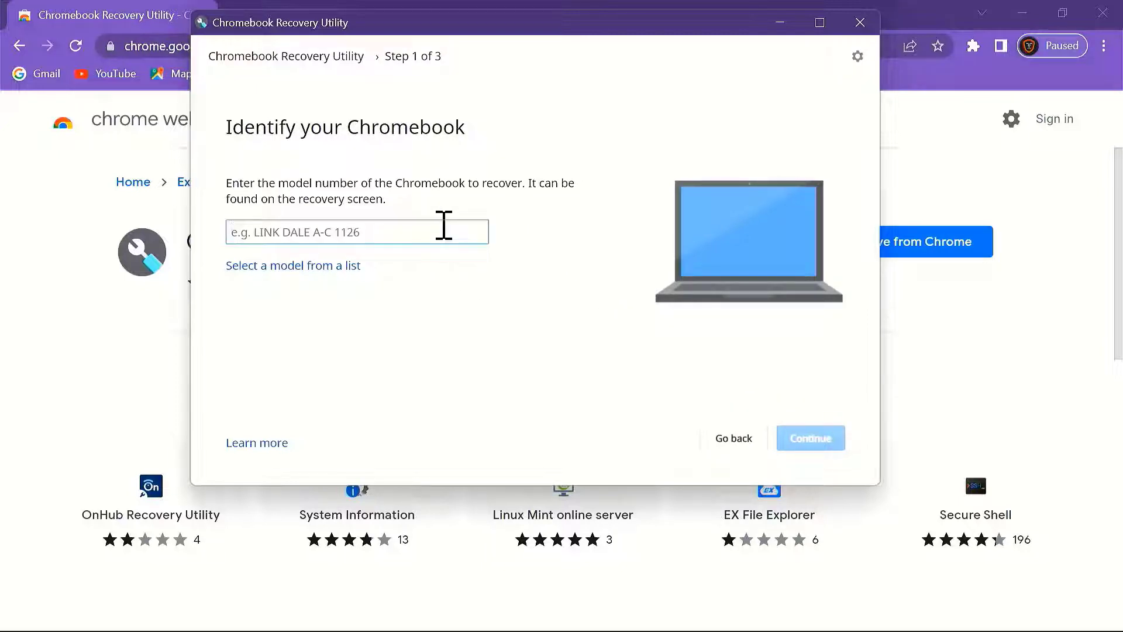
drag(283, 117, 481, 161)
click(514, 280)
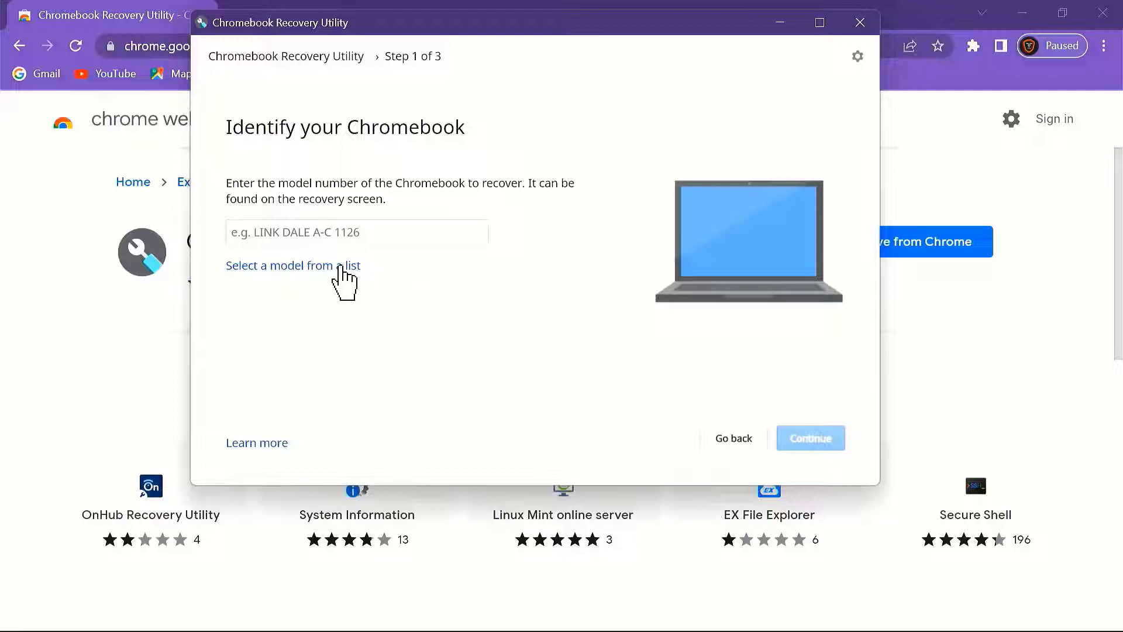
Step: Select manufacturer Google Chrome OS Flex and product Chrome OS Flex from the list, then continue
click(343, 266)
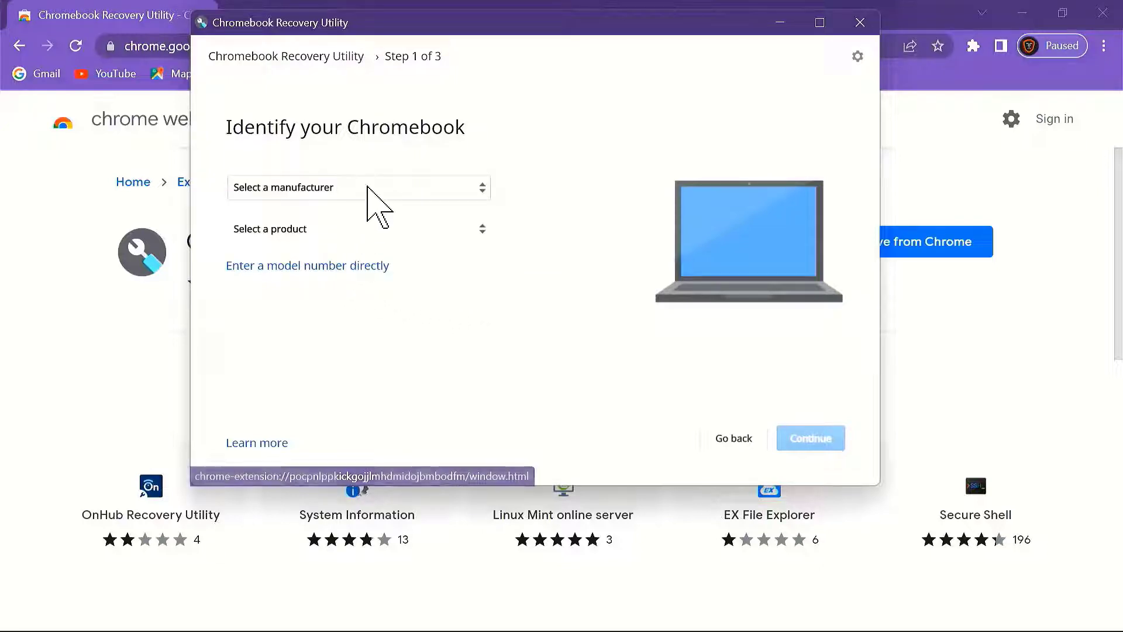
click(374, 188)
scroll(381, 210, down, 10)
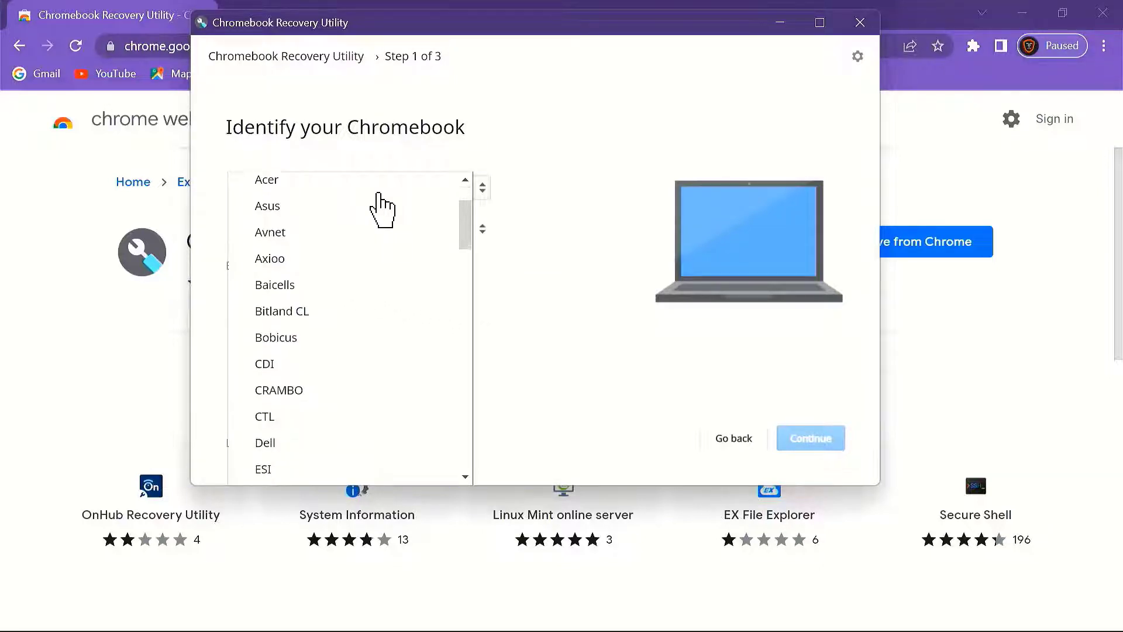
scroll(380, 208, up, 3)
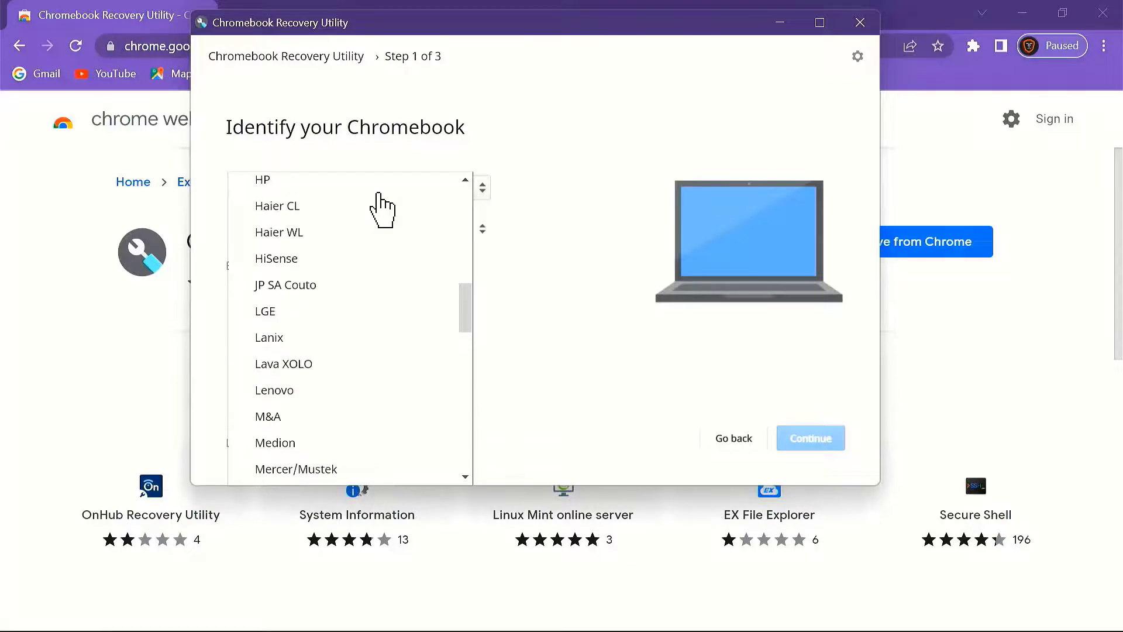
scroll(328, 263, down, 4)
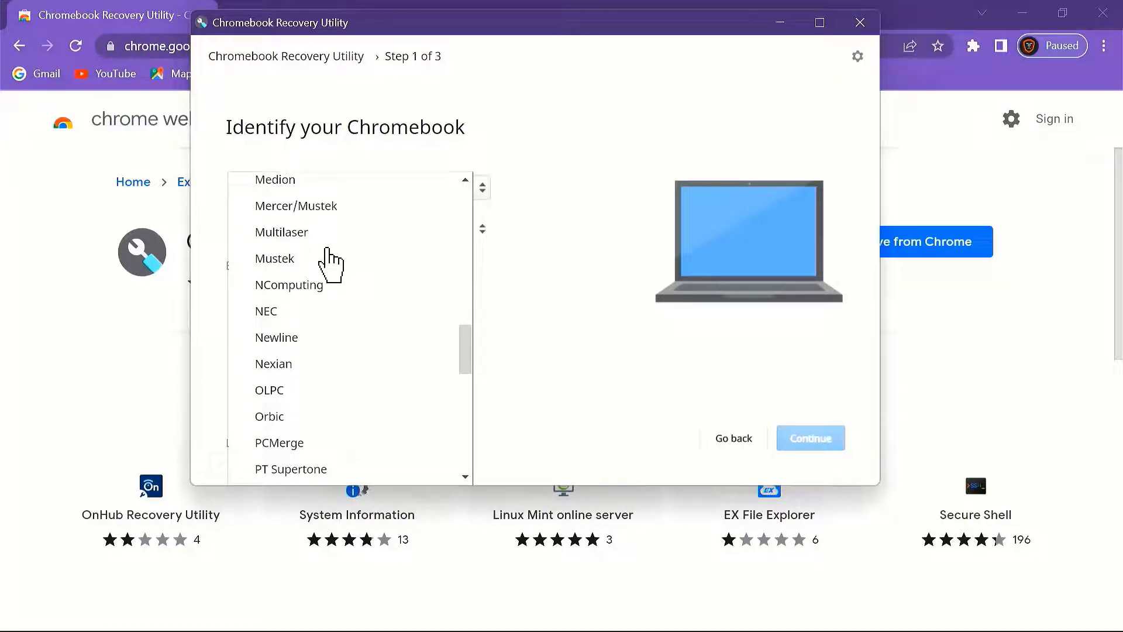
scroll(330, 263, up, 4)
scroll(331, 263, up, 4)
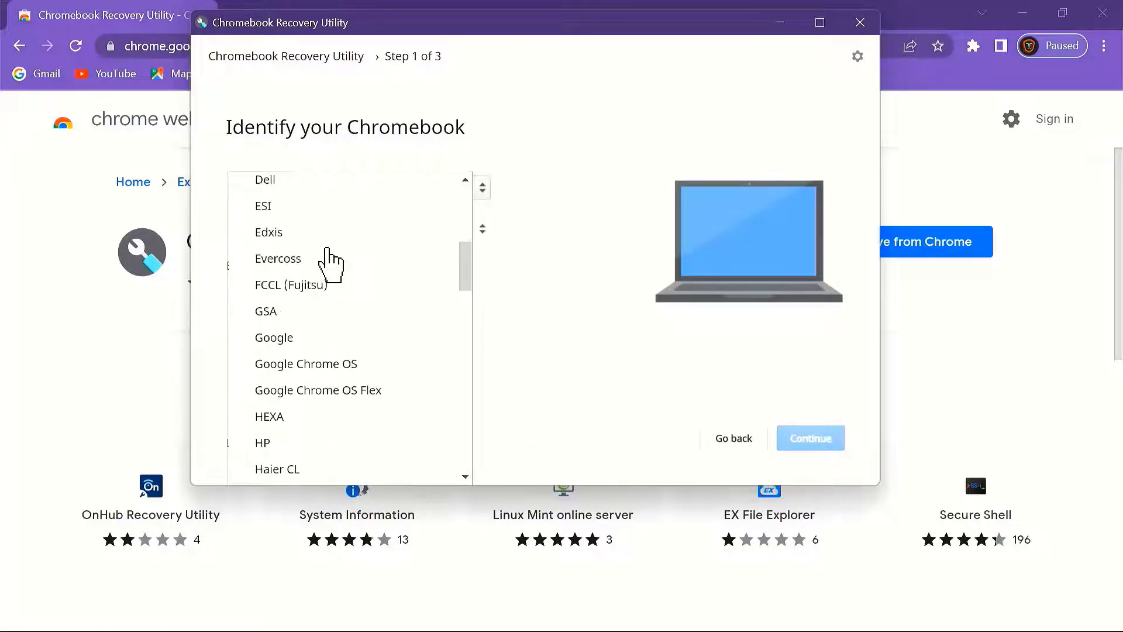
click(315, 392)
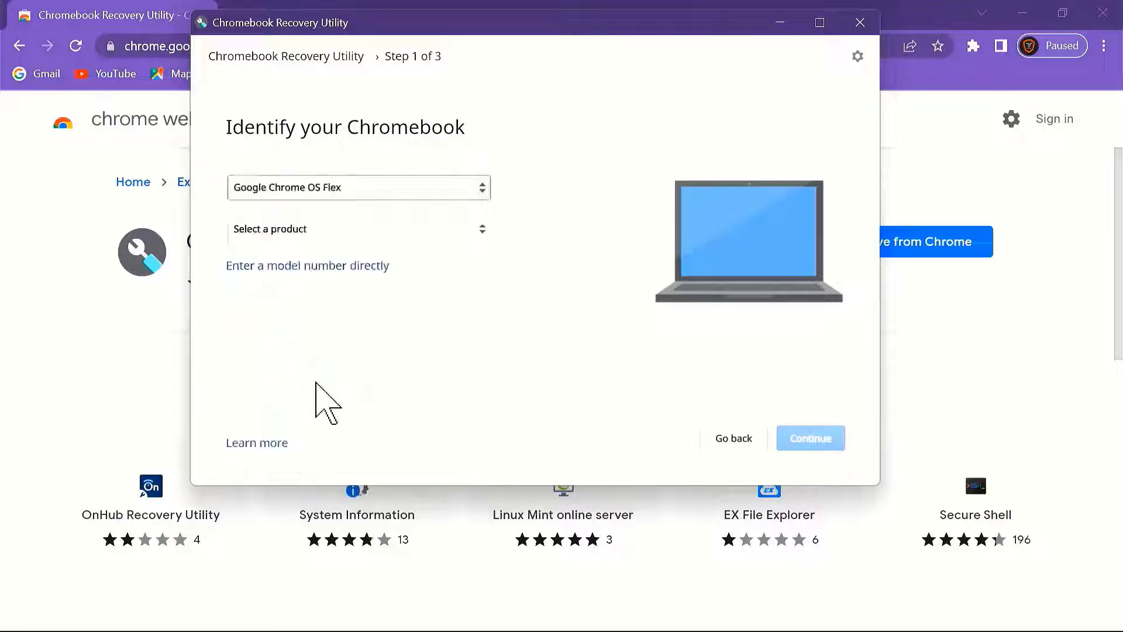
click(334, 230)
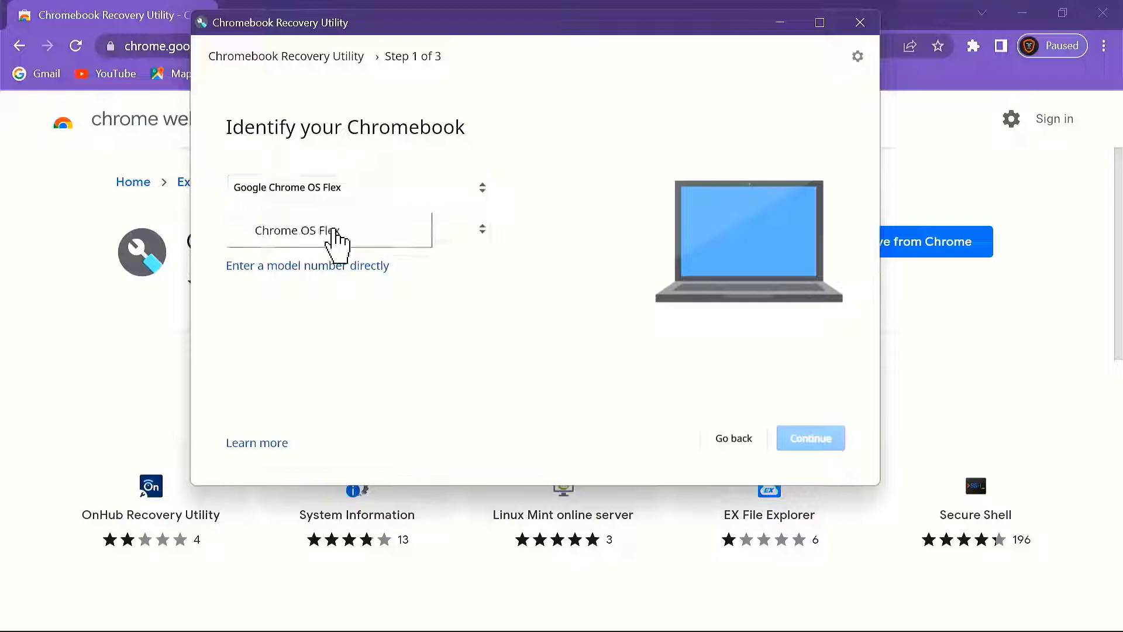
click(384, 242)
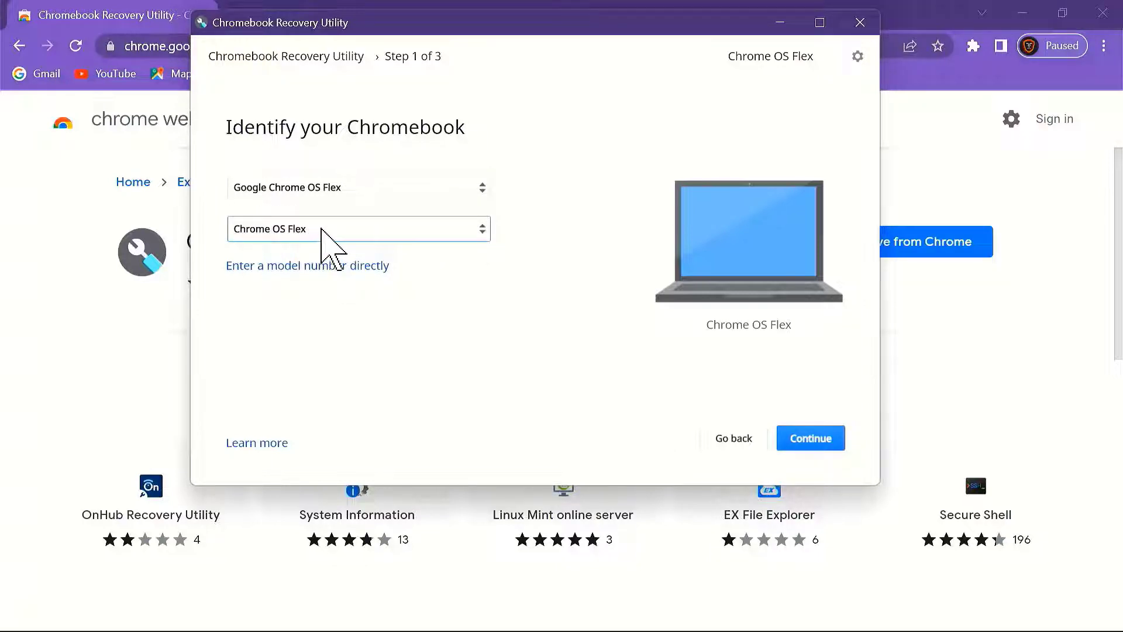
click(805, 444)
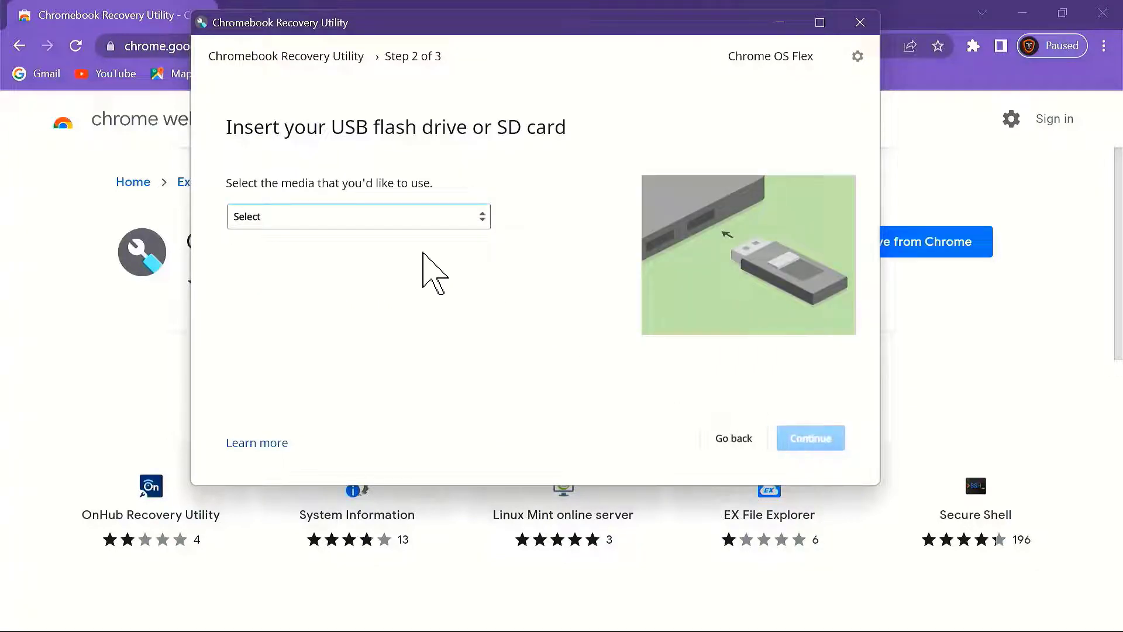
Step: Select the hp v150w 14.9 GB USB drive as the recovery media
drag(280, 183, 366, 185)
click(401, 216)
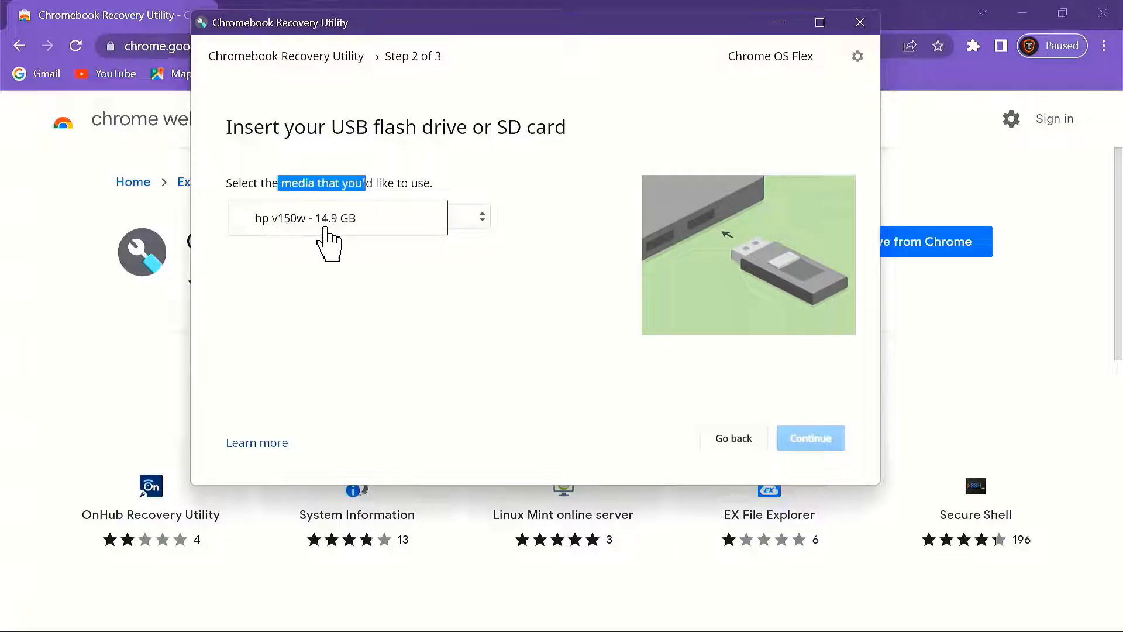
click(373, 237)
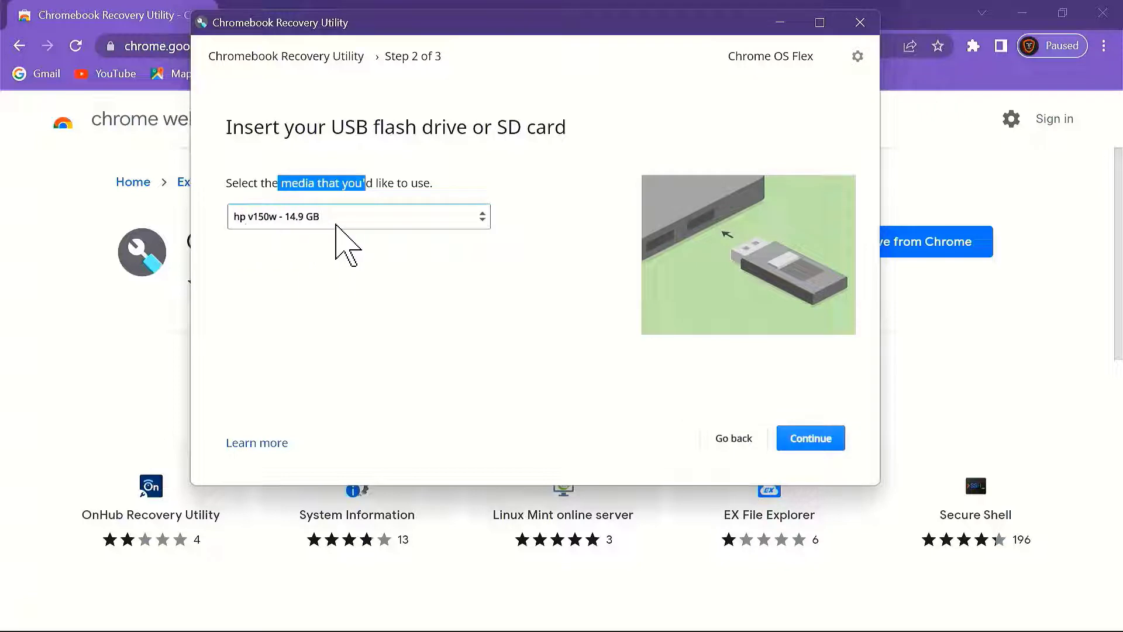
click(817, 442)
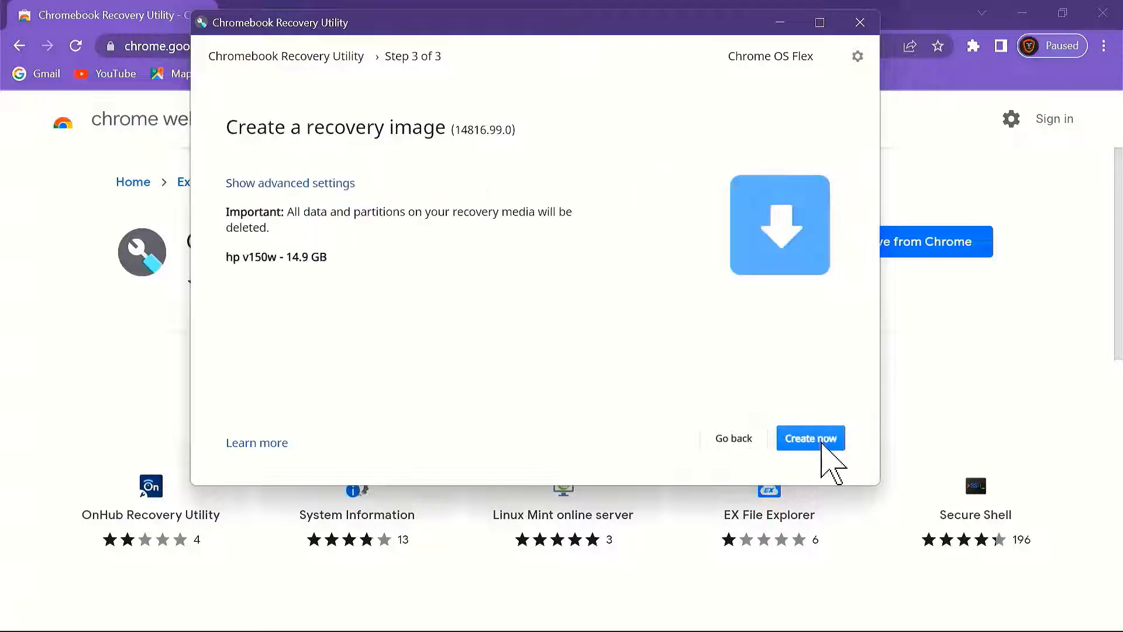
Step: Write the Chrome OS Flex 14816.99.0 recovery image to the drive and close the utility when done
drag(255, 212, 589, 213)
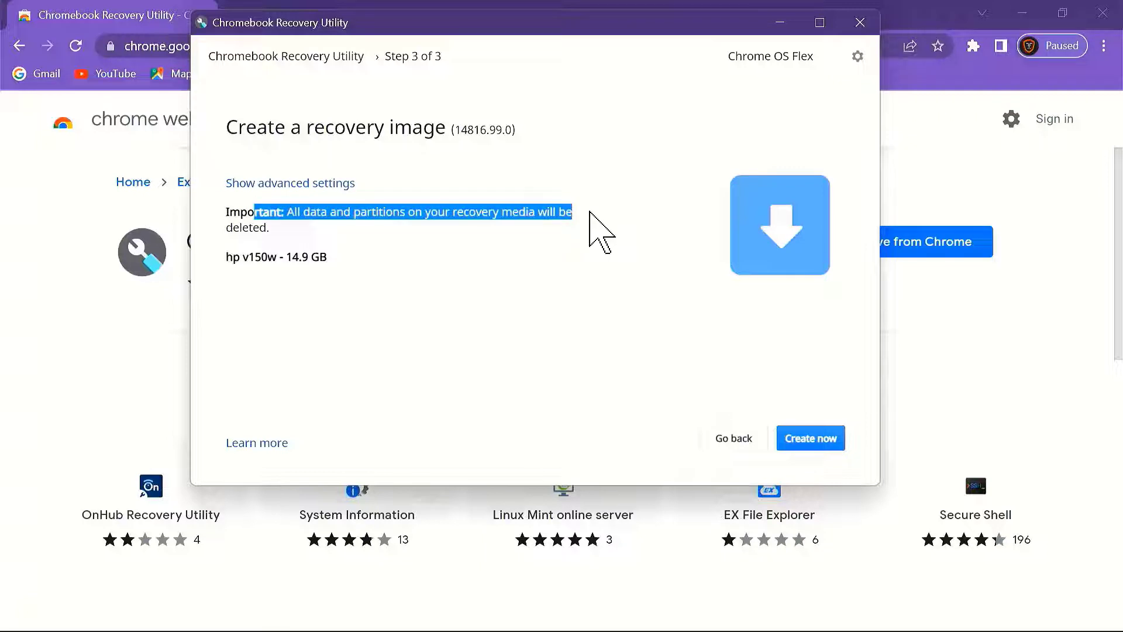
click(591, 293)
click(813, 440)
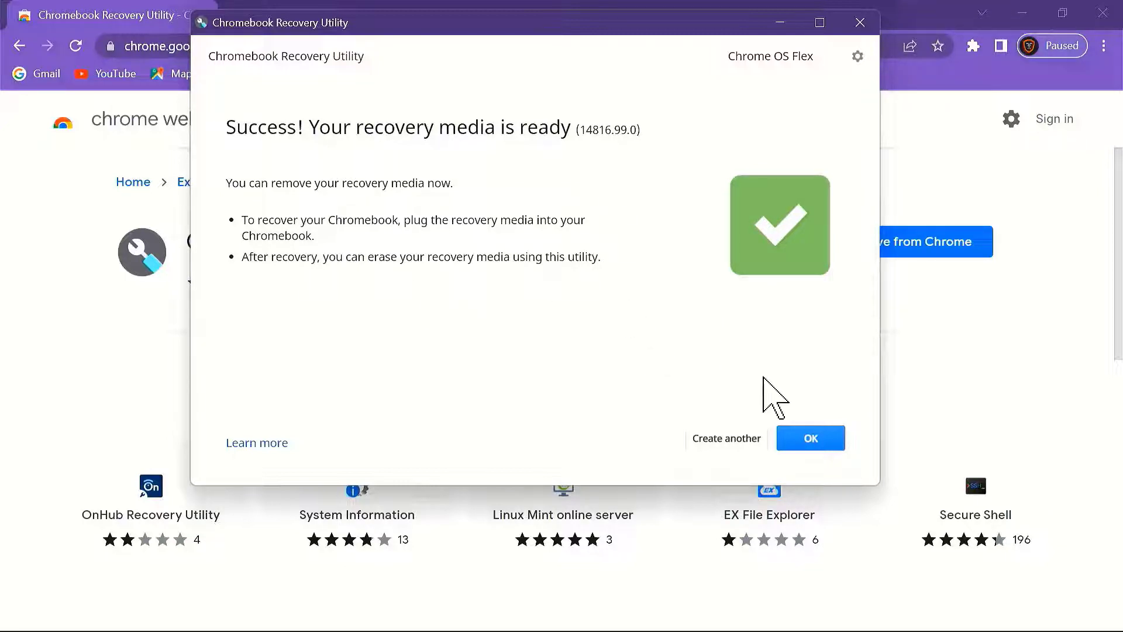
click(811, 438)
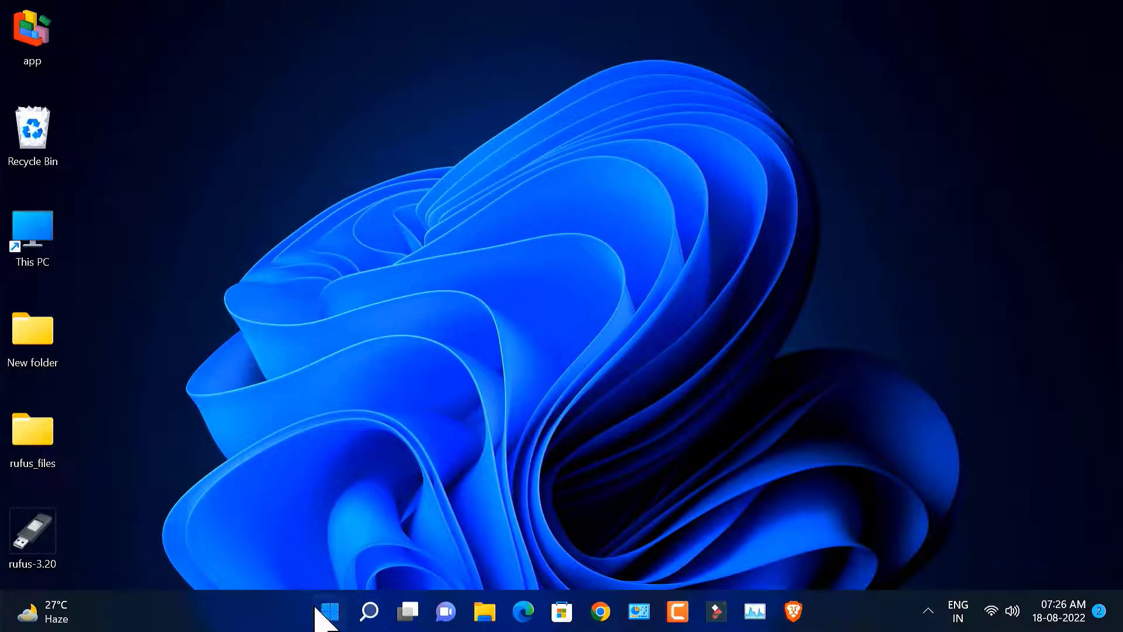
Step: Shut down Windows 11 from the Start menu's power options
click(317, 608)
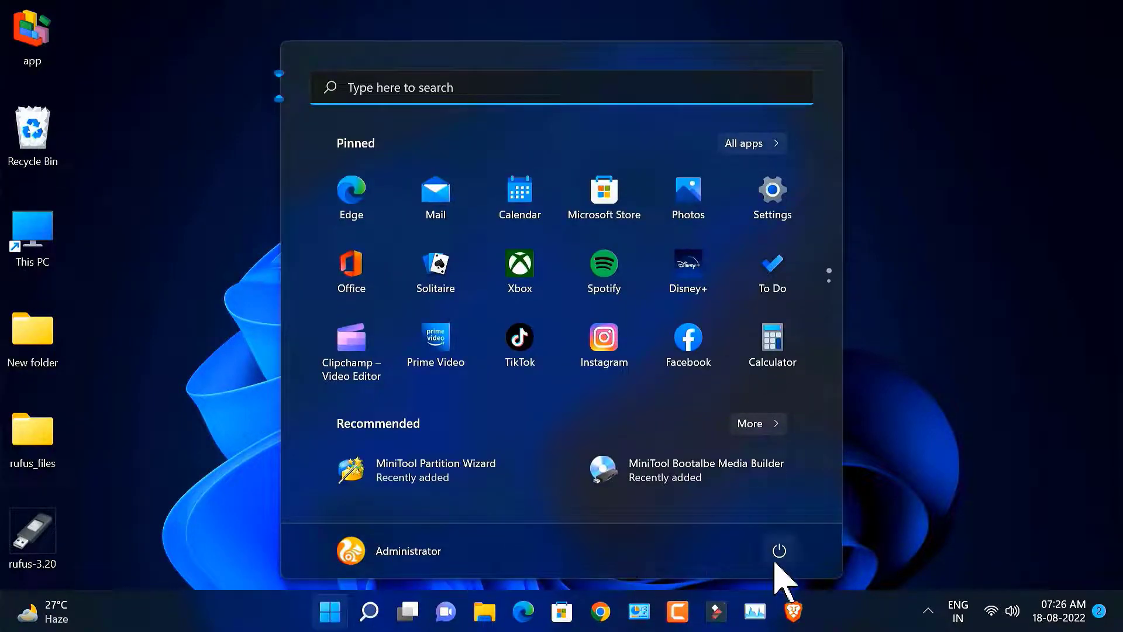
click(779, 550)
click(783, 487)
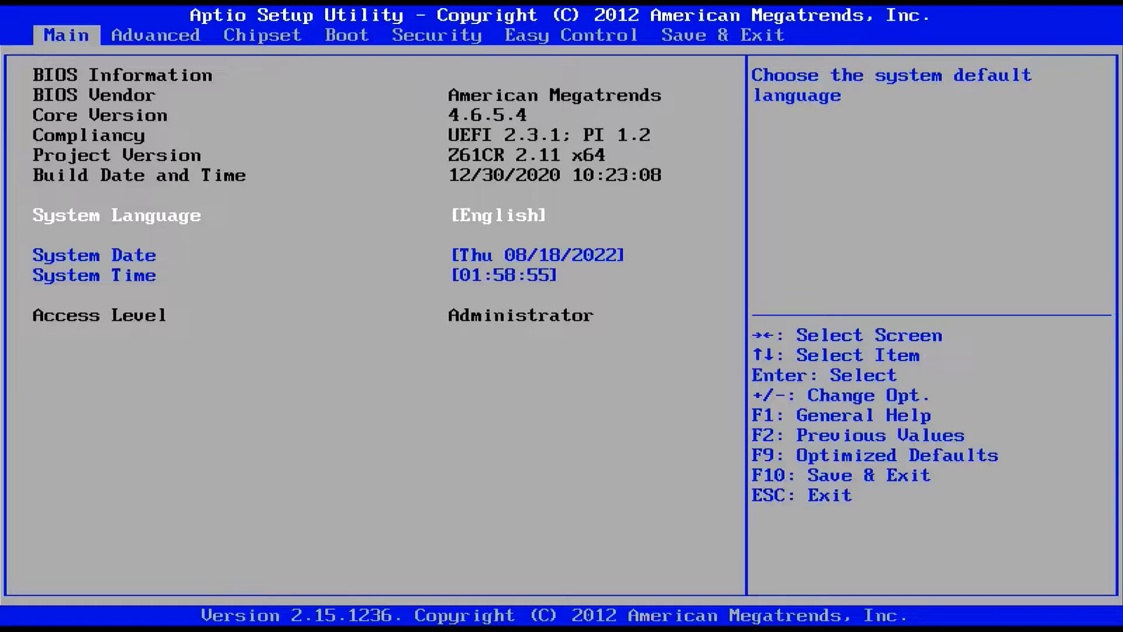
Step: Review the hard drive boot priority list in the BIOS Boot settings
key(Left)
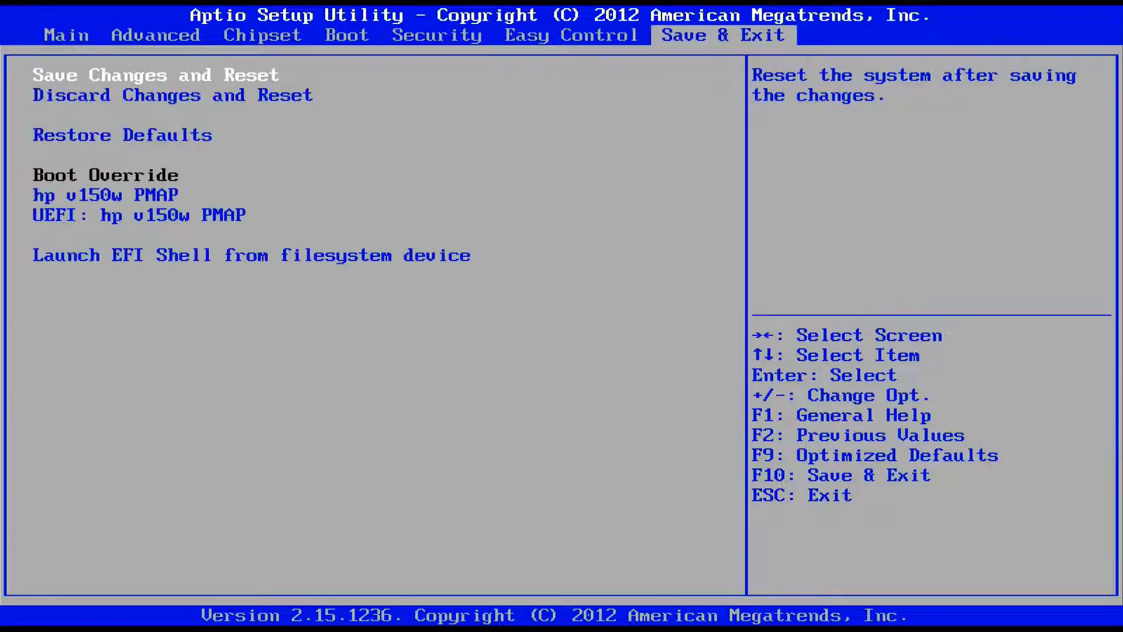
key(Down)
key(Down)
key(Down)
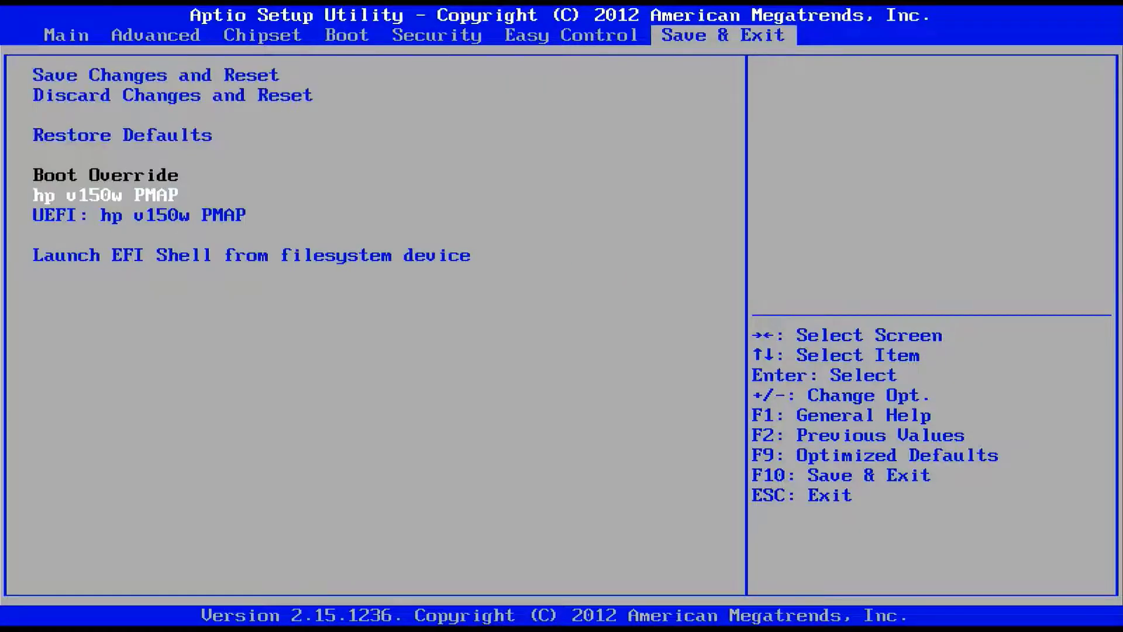
key(Left)
key(Left)
key(Left)
key(Left)
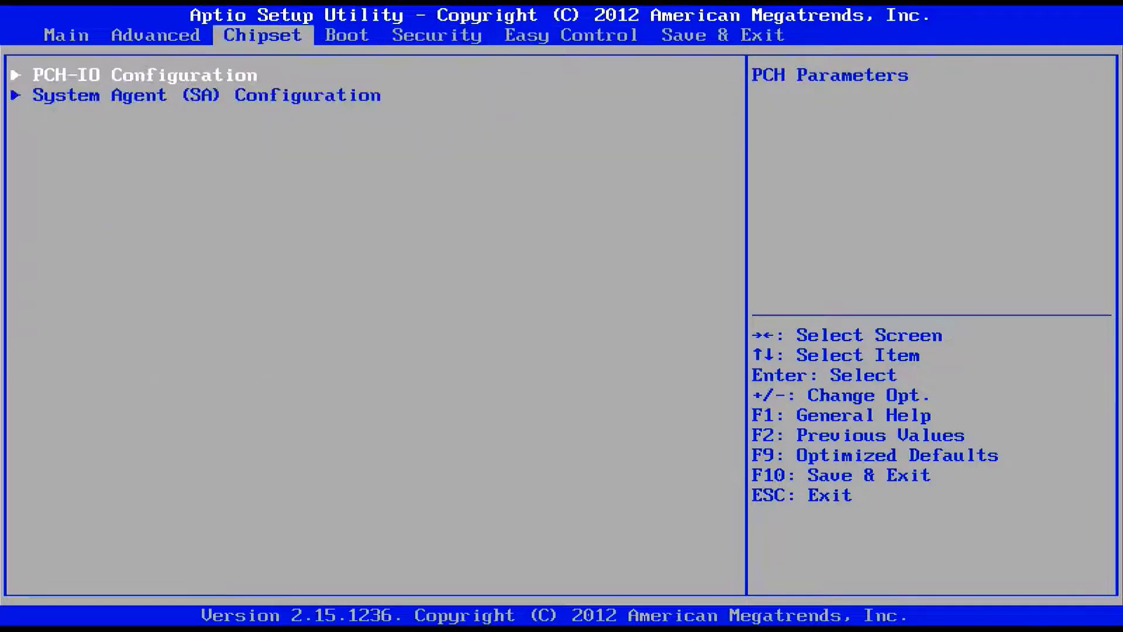
key(Right)
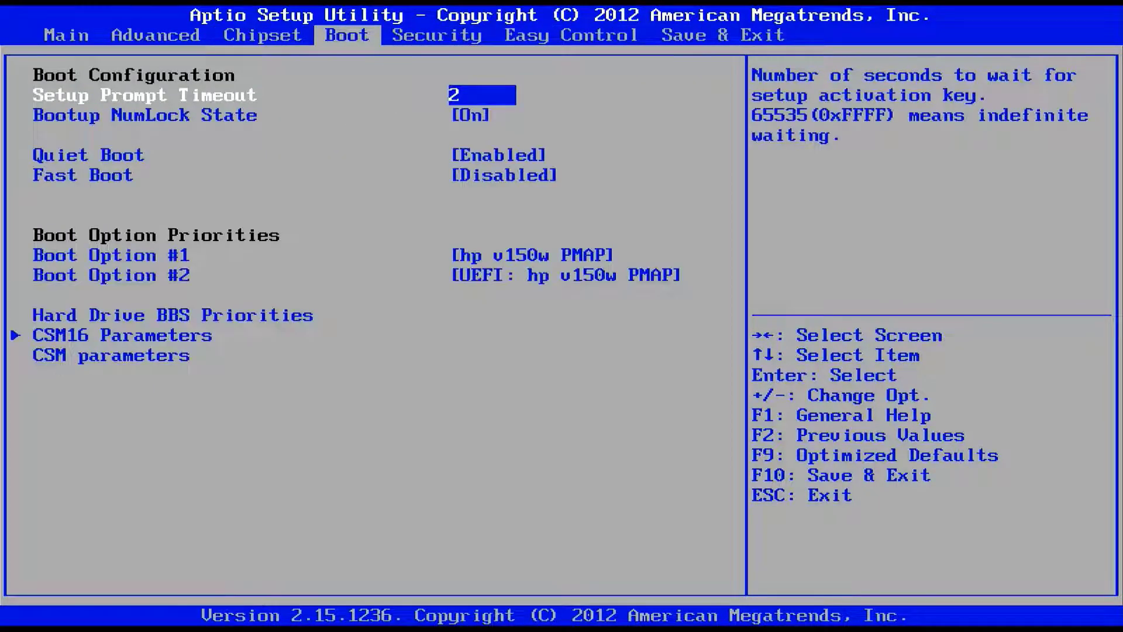
key(Up)
key(Up)
key(Up)
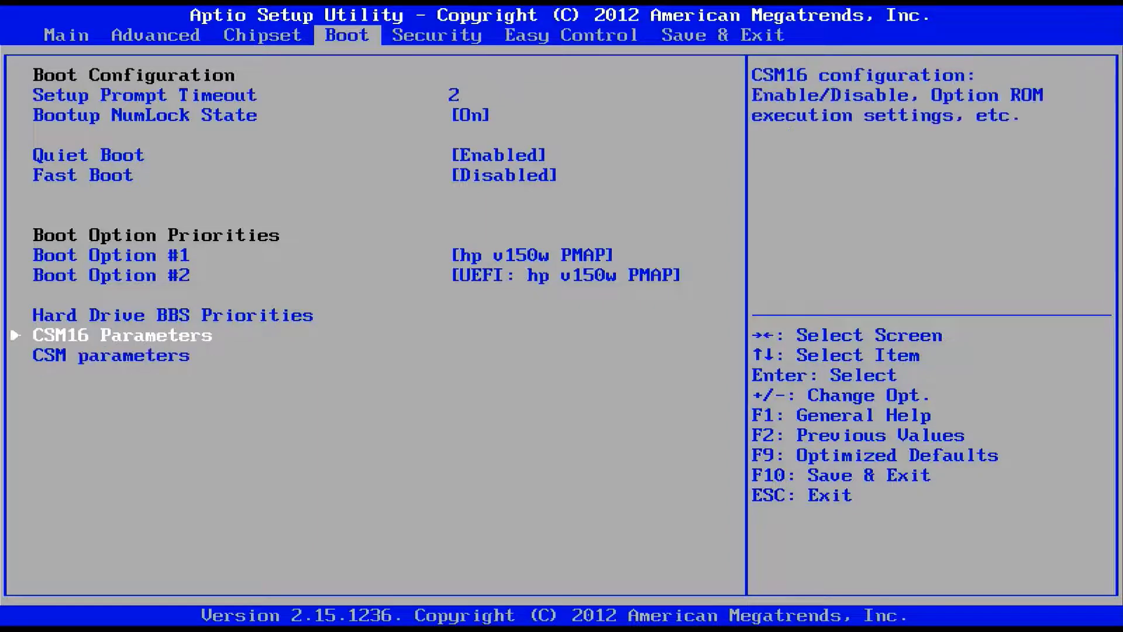
key(Return)
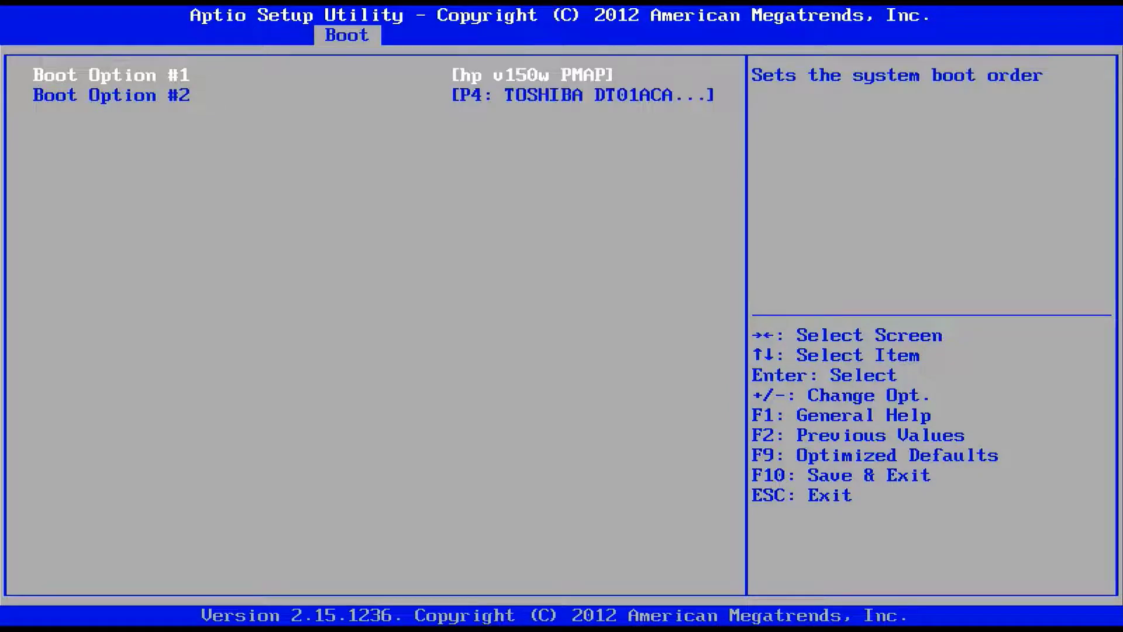
key(Escape)
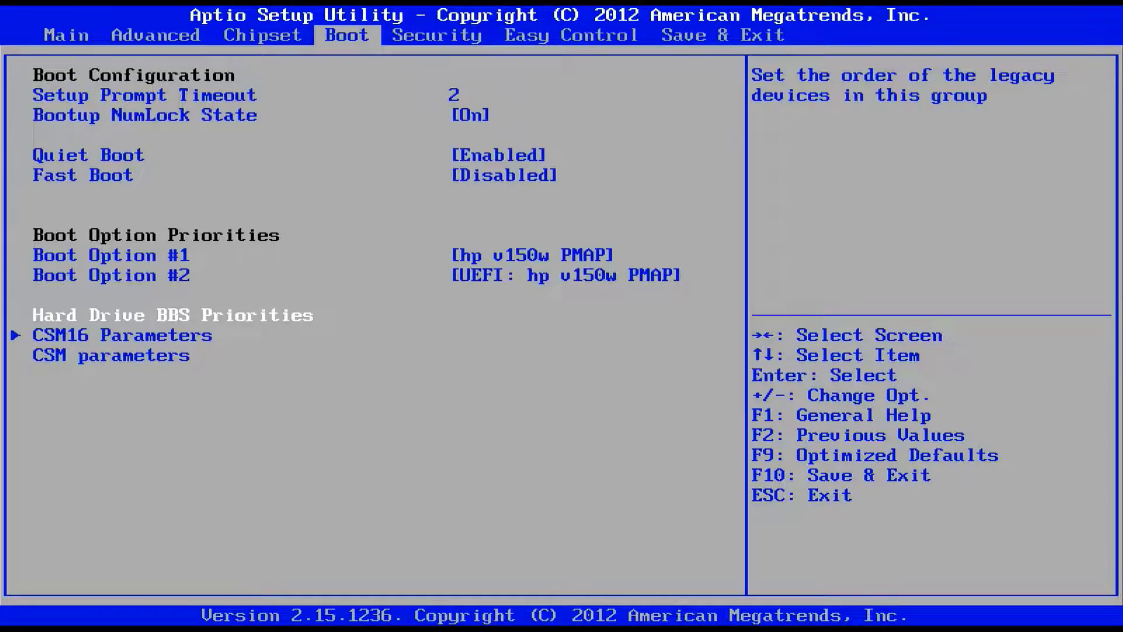
Step: Boot from 'UEFI: hp v150w PMAP' using the Save & Exit boot override
key(Left)
key(Left)
key(Left)
key(Left)
key(Down)
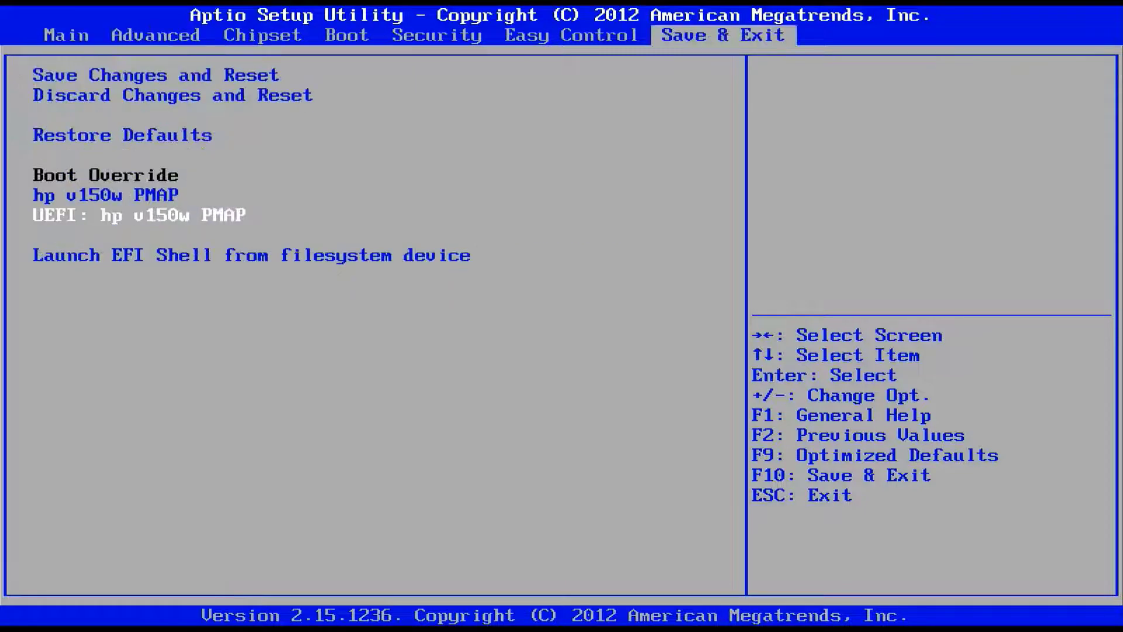
key(Up)
key(Down)
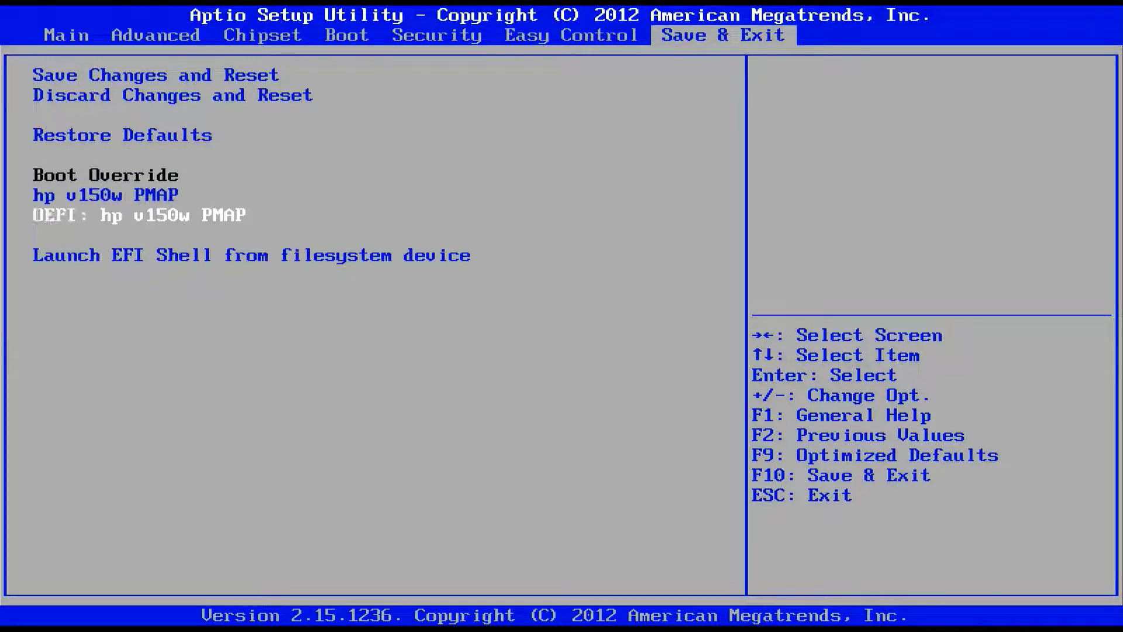
key(Return)
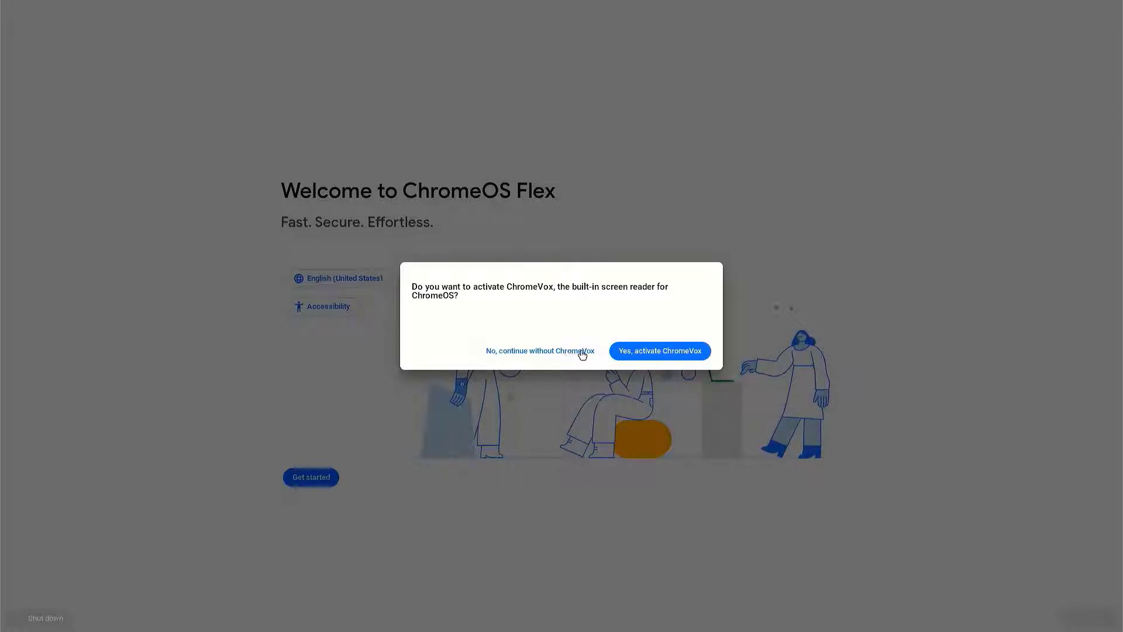
Step: Activate the ChromeVox screen reader and begin ChromeOS Flex setup
click(619, 350)
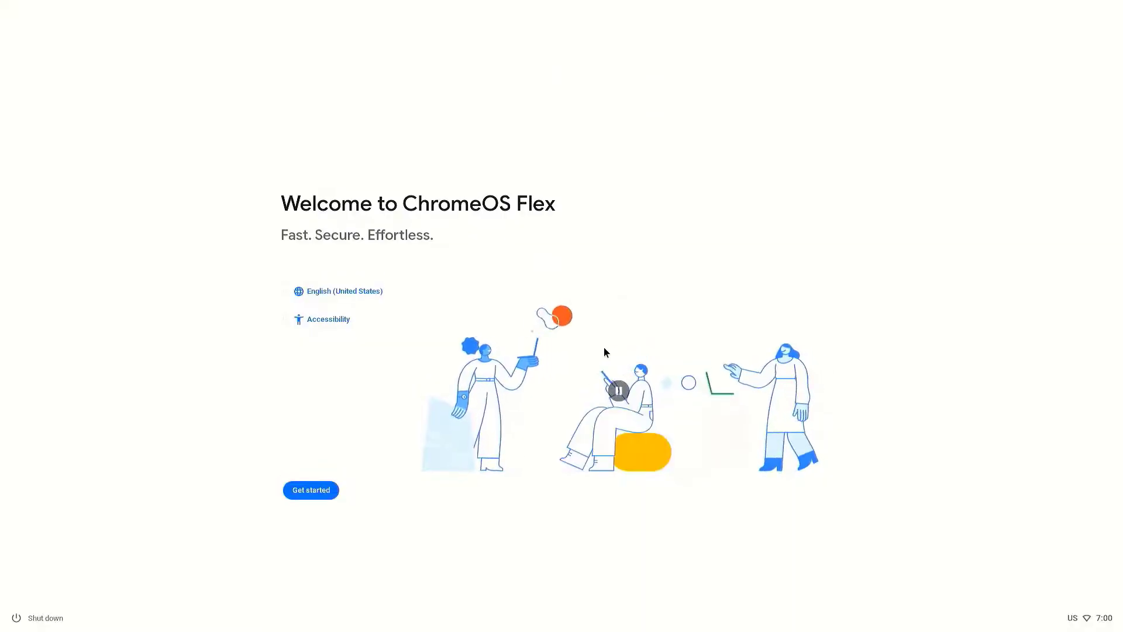
click(329, 491)
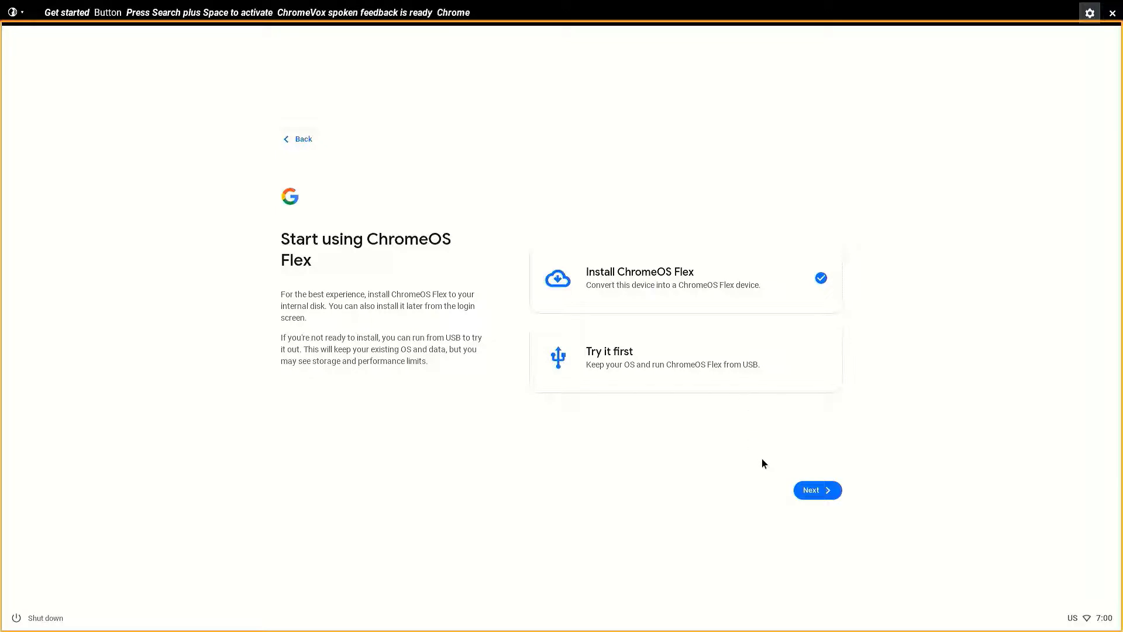
Step: Choose Install ChromeOS Flex and confirm erasing the hard drive to install
click(823, 489)
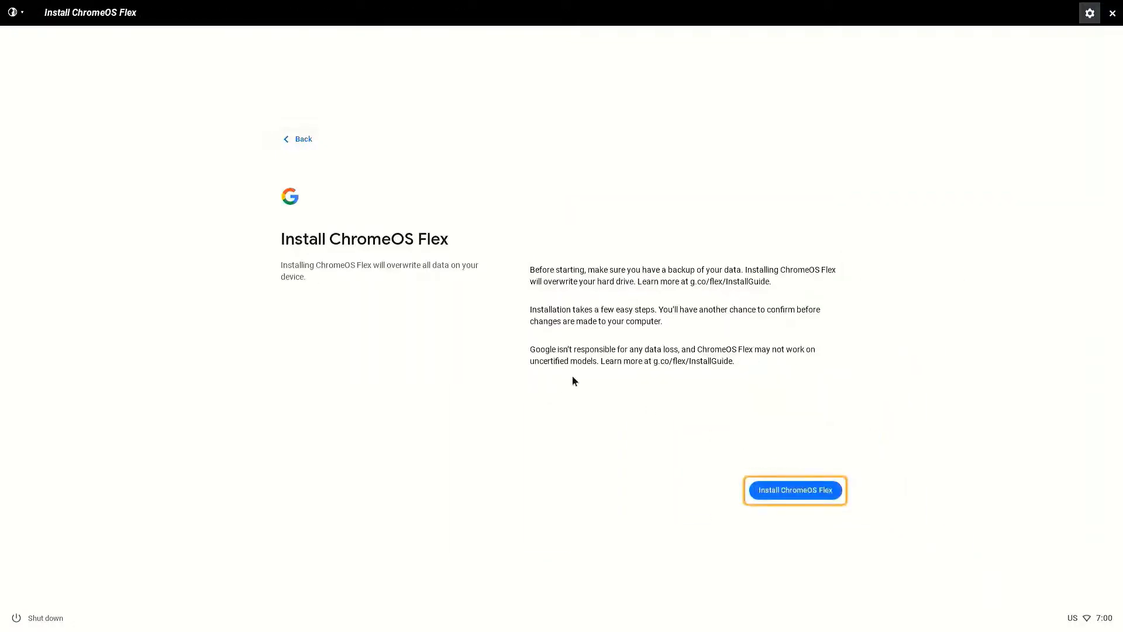
click(790, 490)
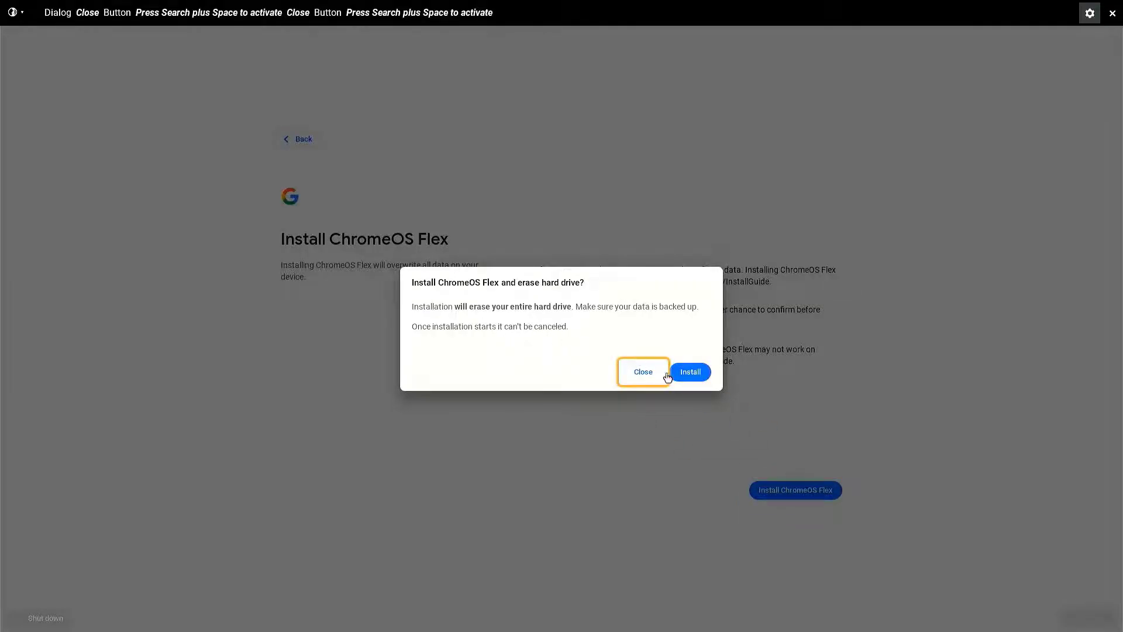
click(691, 378)
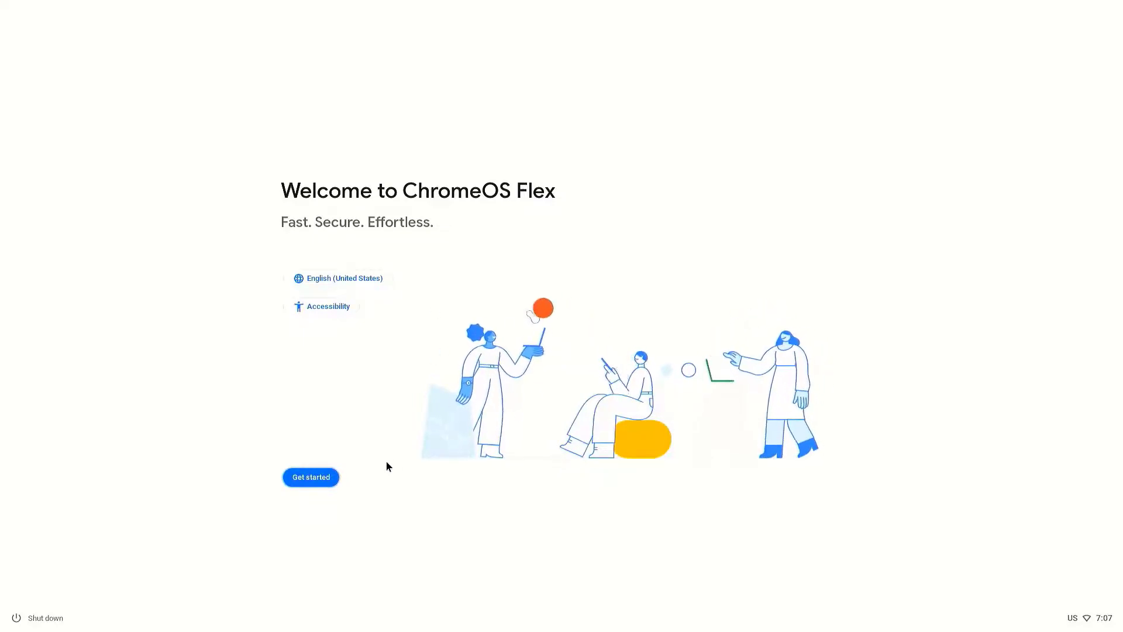
Step: Set the device up for personal use and enter the Google account e-mail address
click(323, 483)
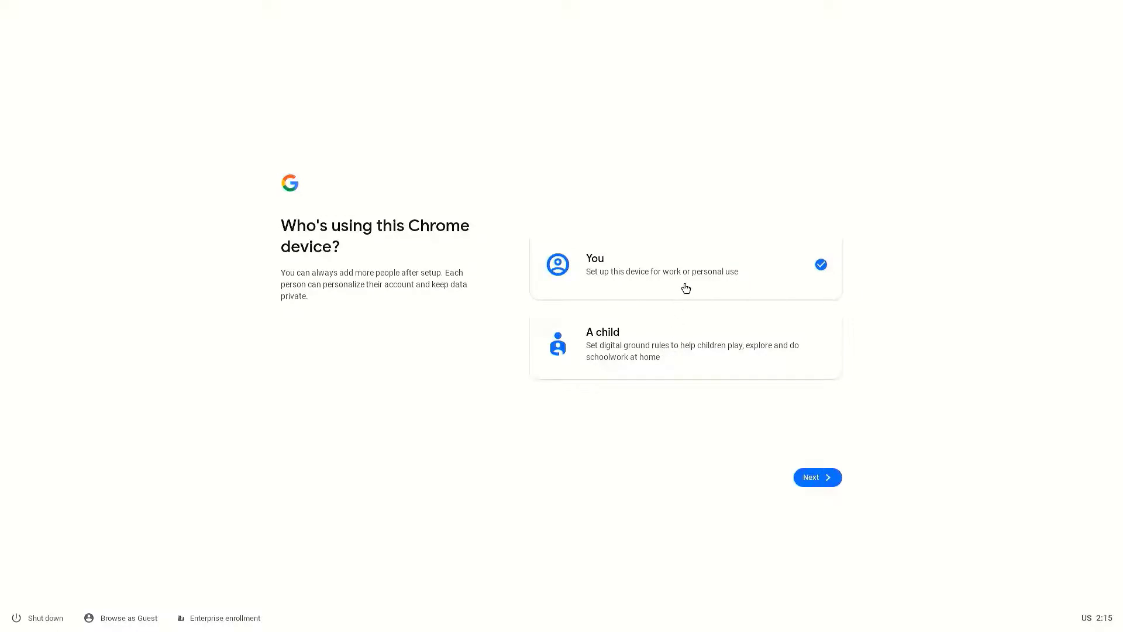
click(820, 475)
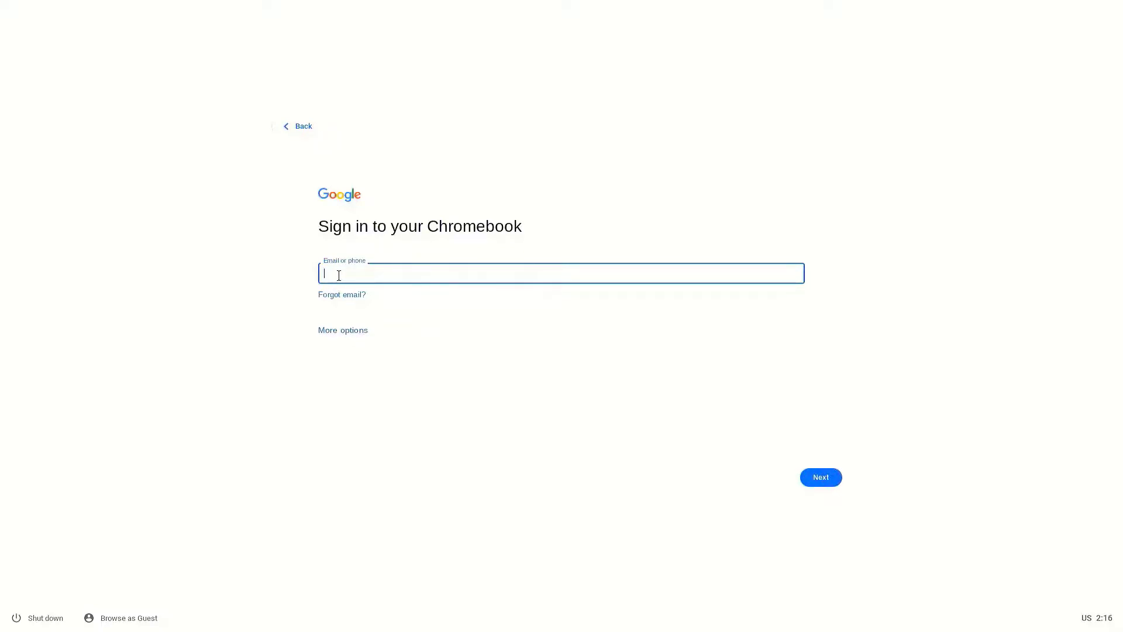
key(Return)
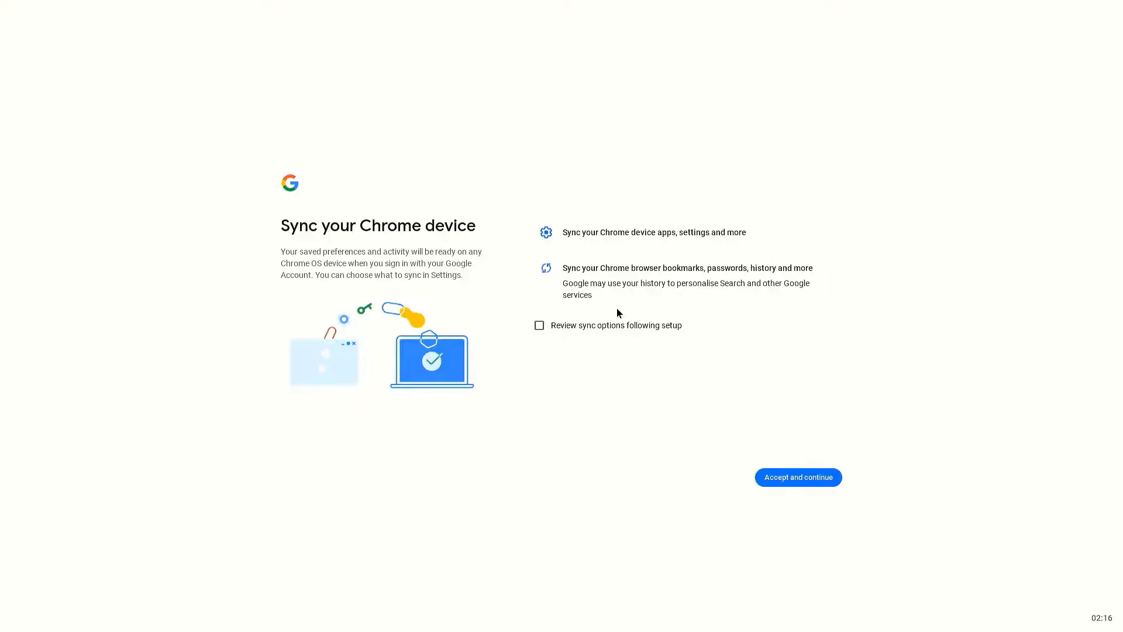
Step: Accept sync, hardware data collection, and the Assistant app, screen and Hey Google permissions
click(797, 477)
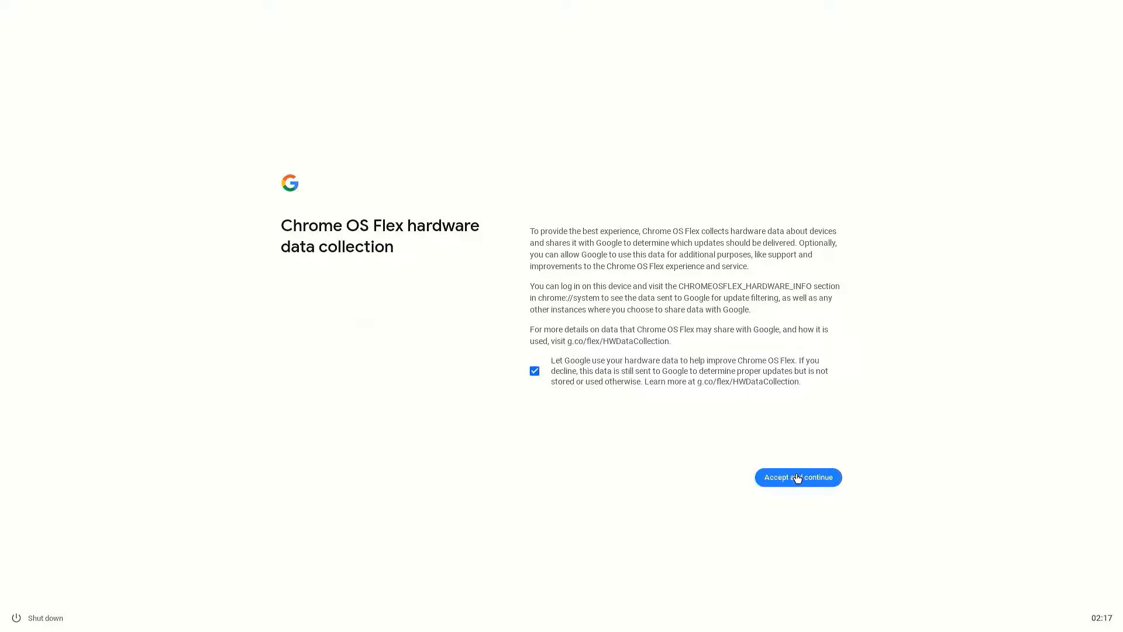
click(797, 478)
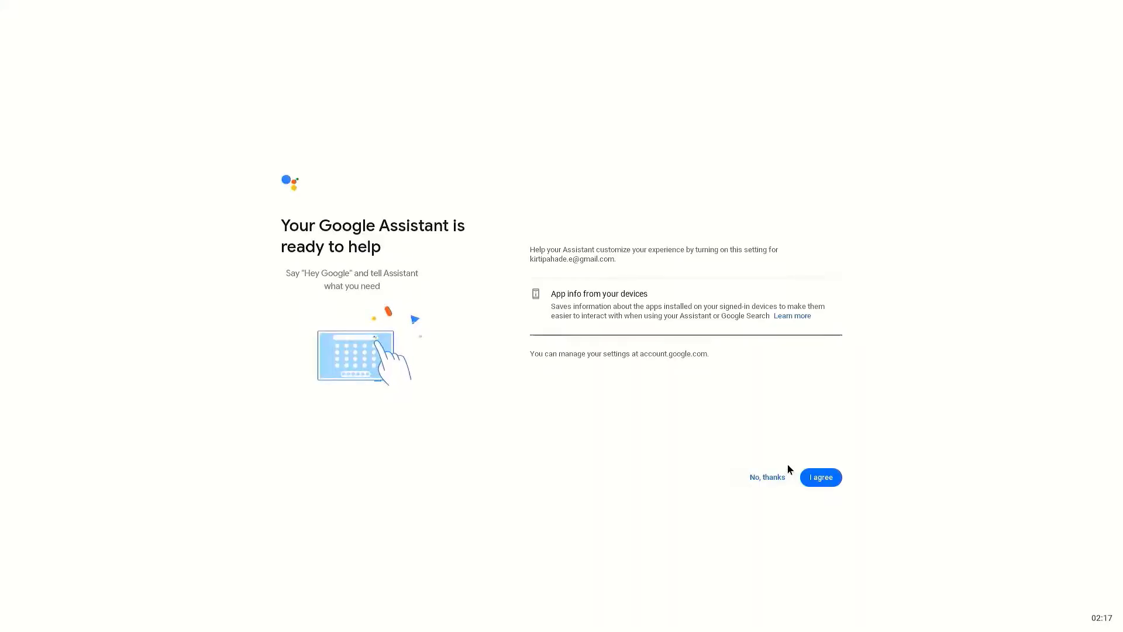
click(820, 477)
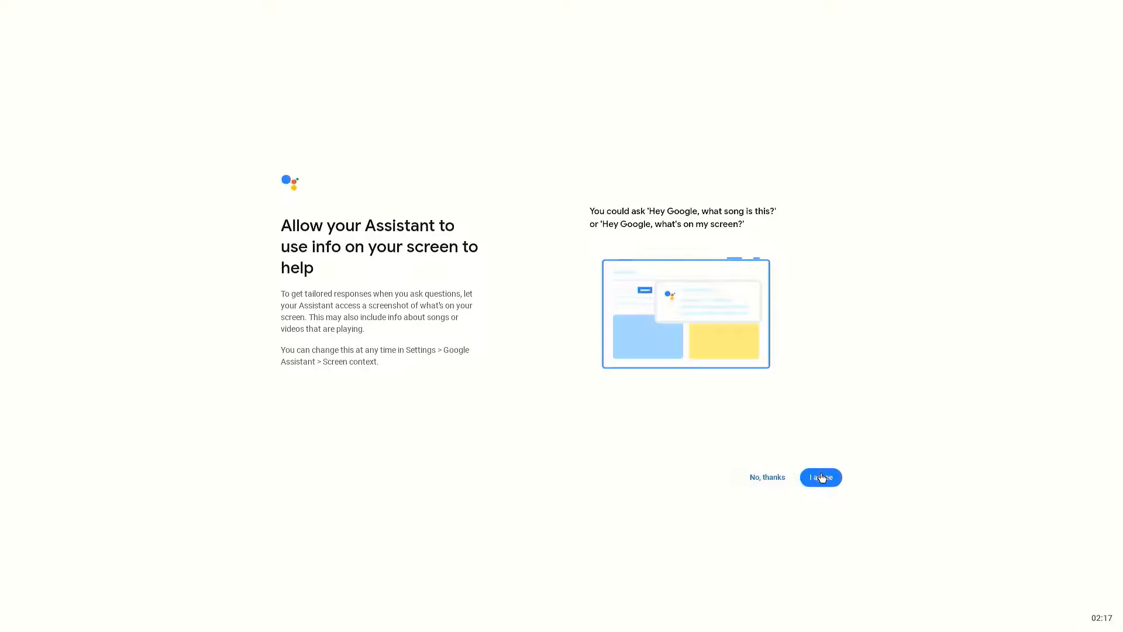
click(821, 477)
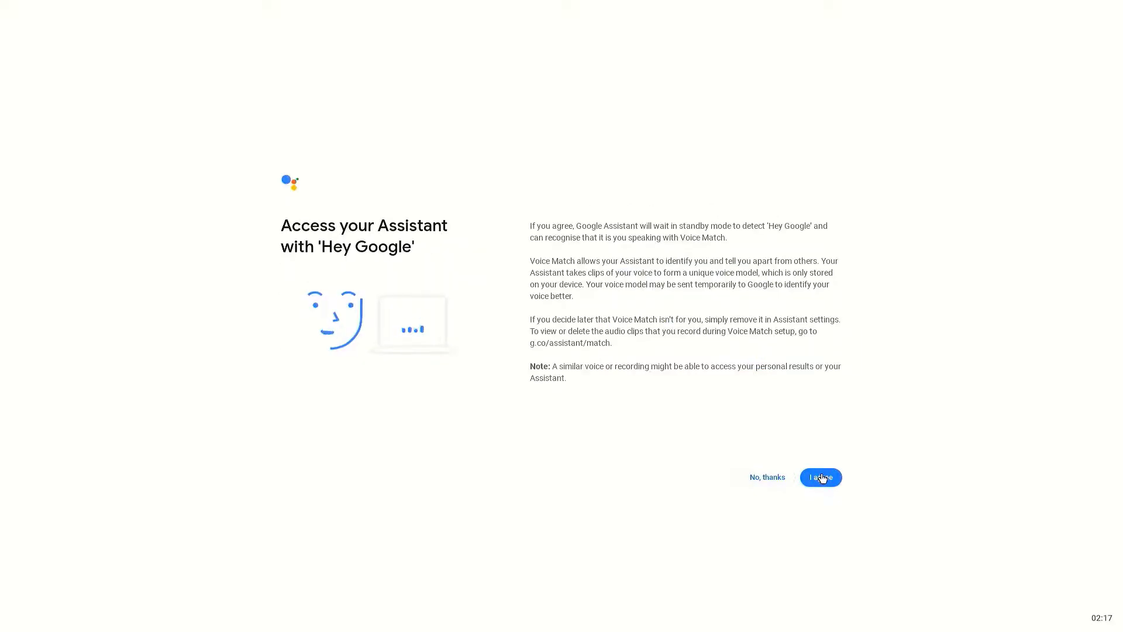
click(821, 477)
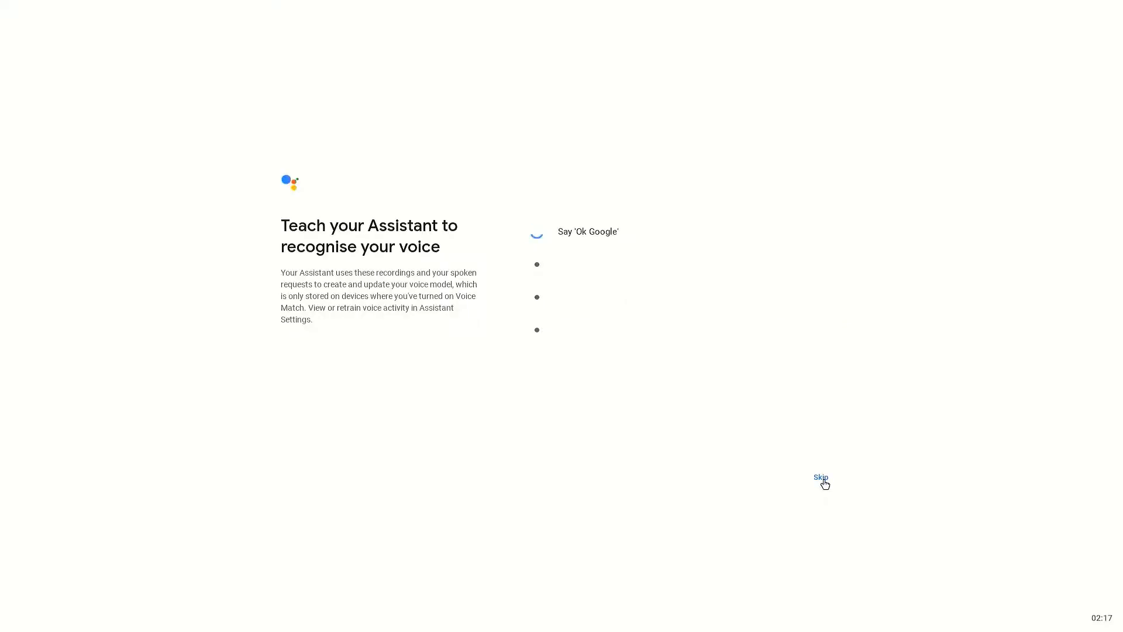
Step: Skip Assistant voice training, accept the phone connection, and finish setup
click(821, 478)
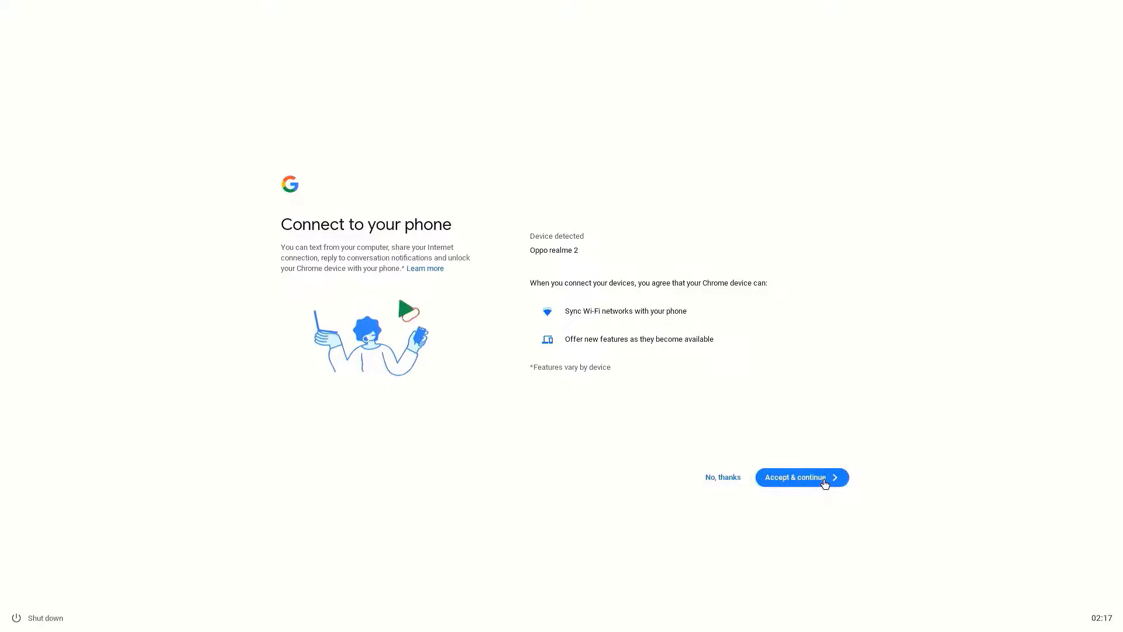
click(824, 479)
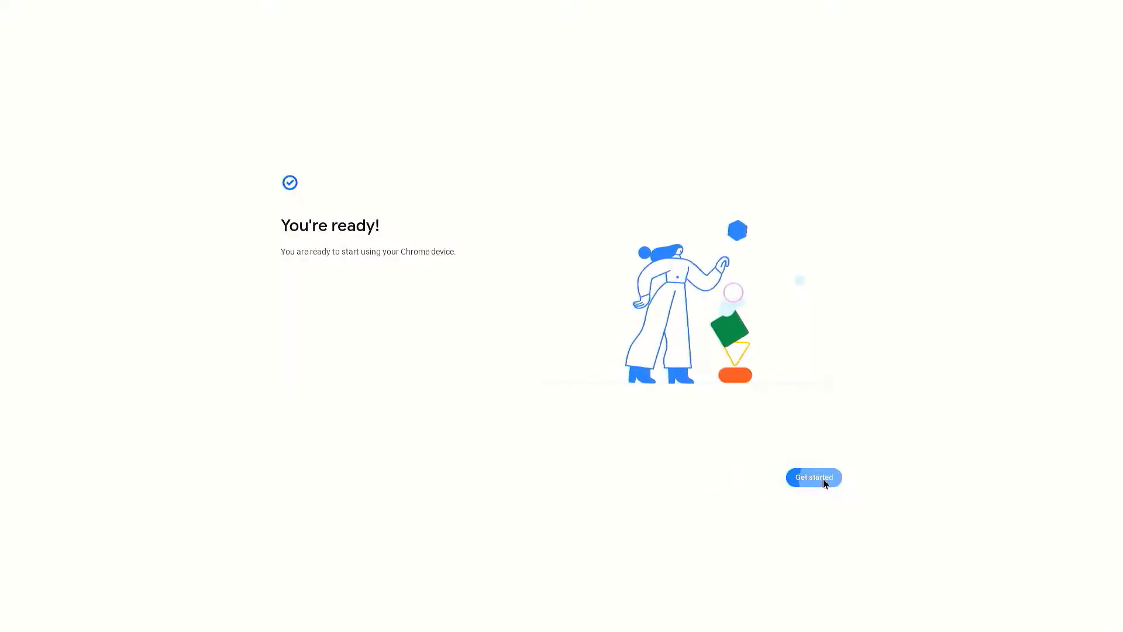
click(814, 478)
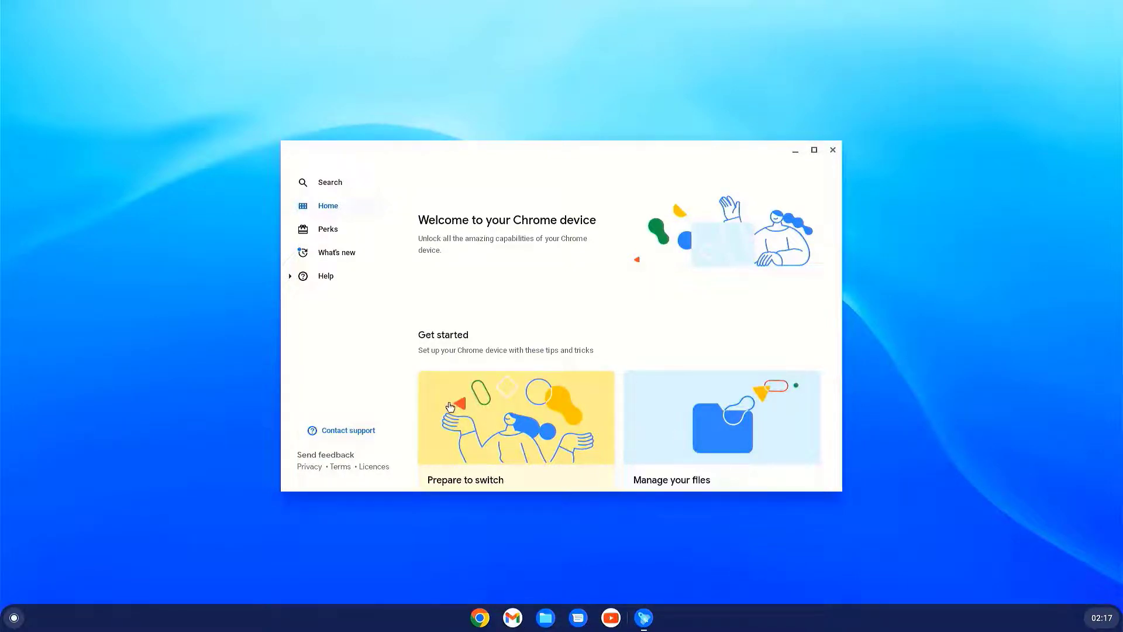
Step: Look through Explore's Search, Home, Perks and What's new pages
click(324, 191)
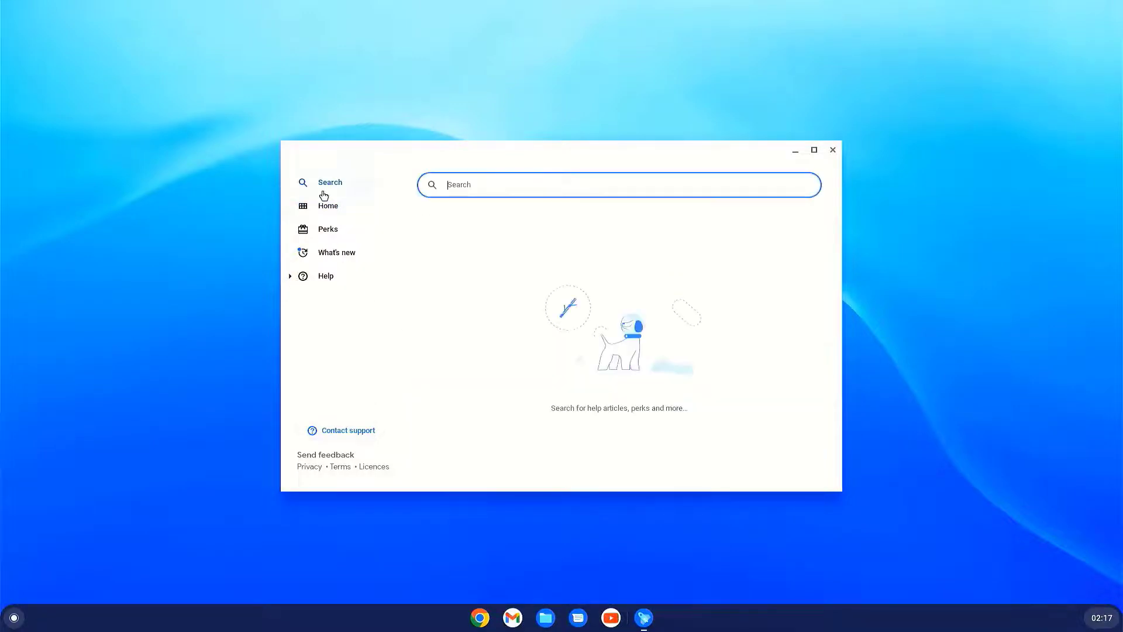
click(322, 212)
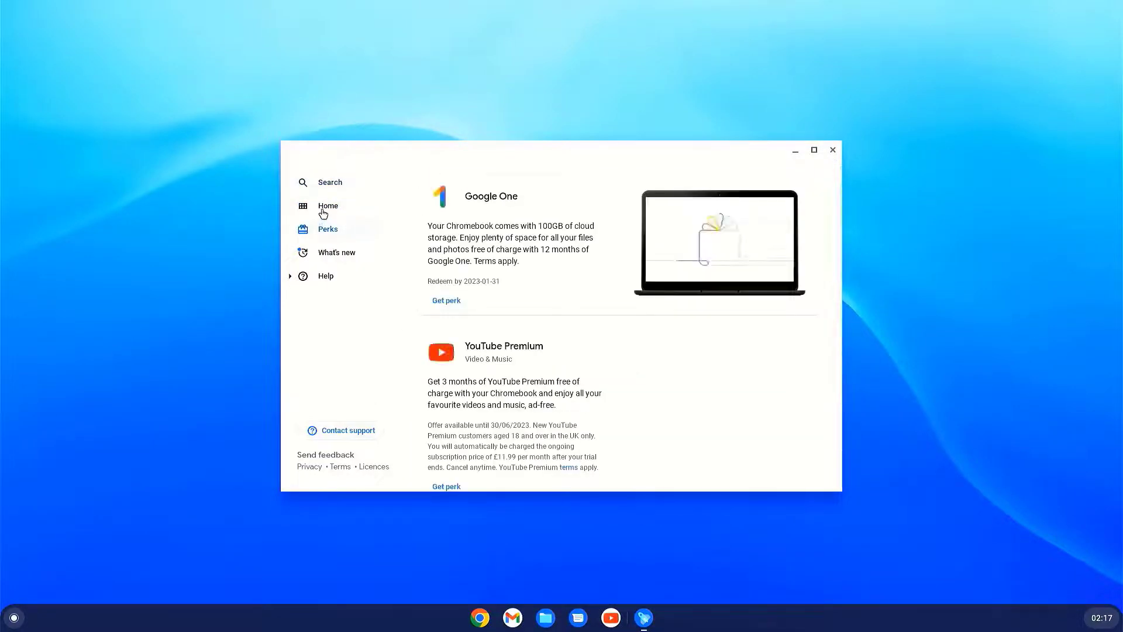
click(322, 229)
click(325, 256)
Step: Scroll through the Help topic cards, then close the Explore app
click(323, 276)
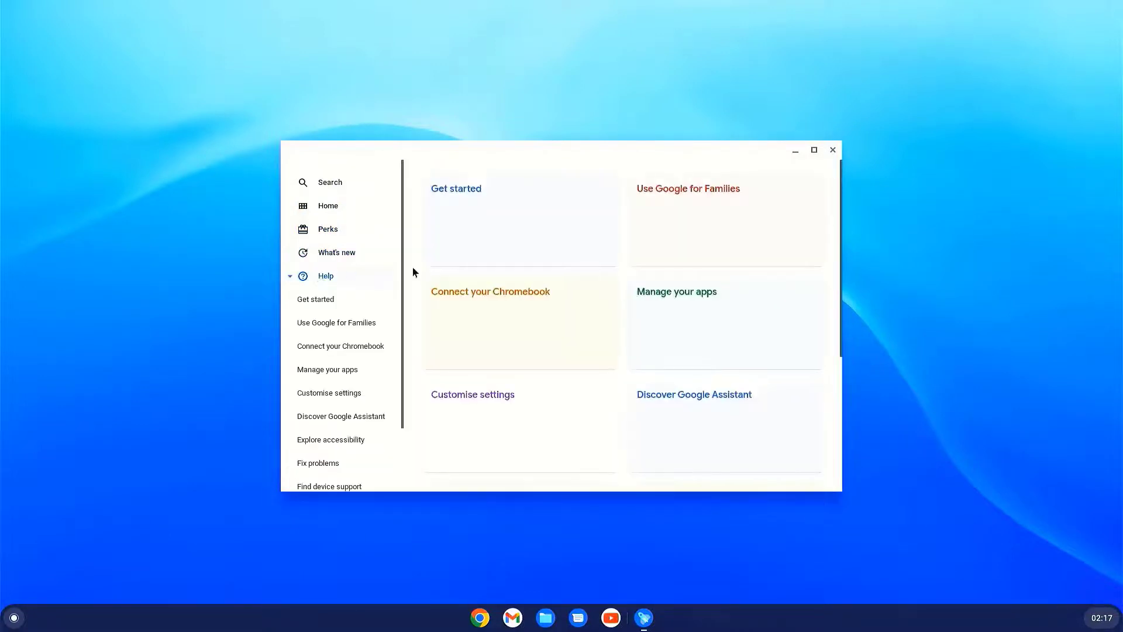
scroll(386, 292, down, 2)
scroll(385, 286, down, 3)
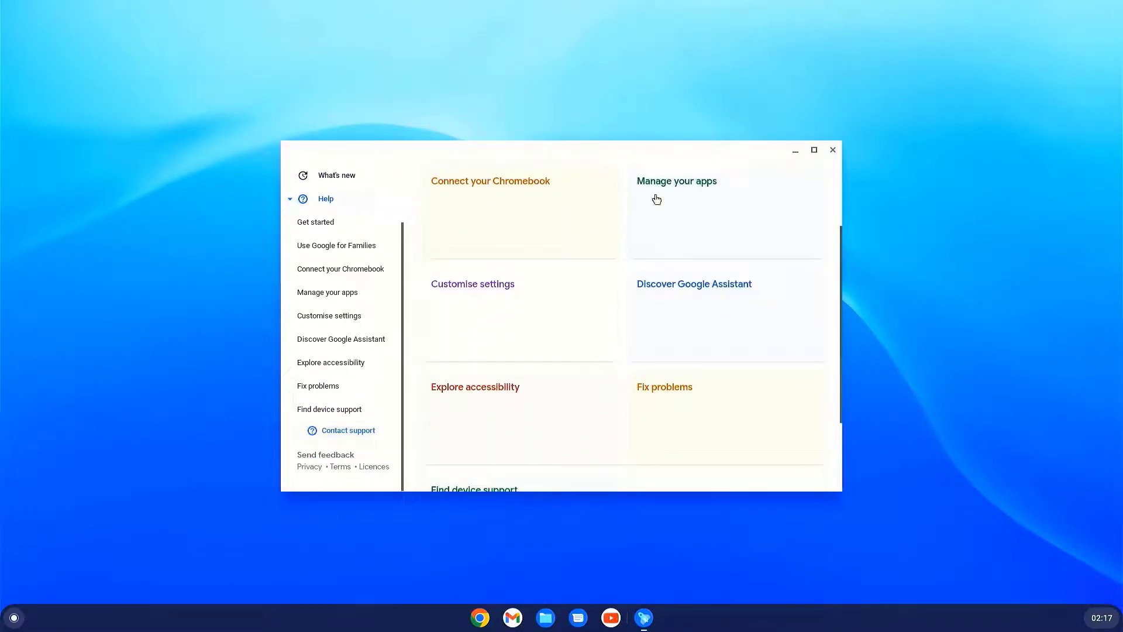
click(833, 151)
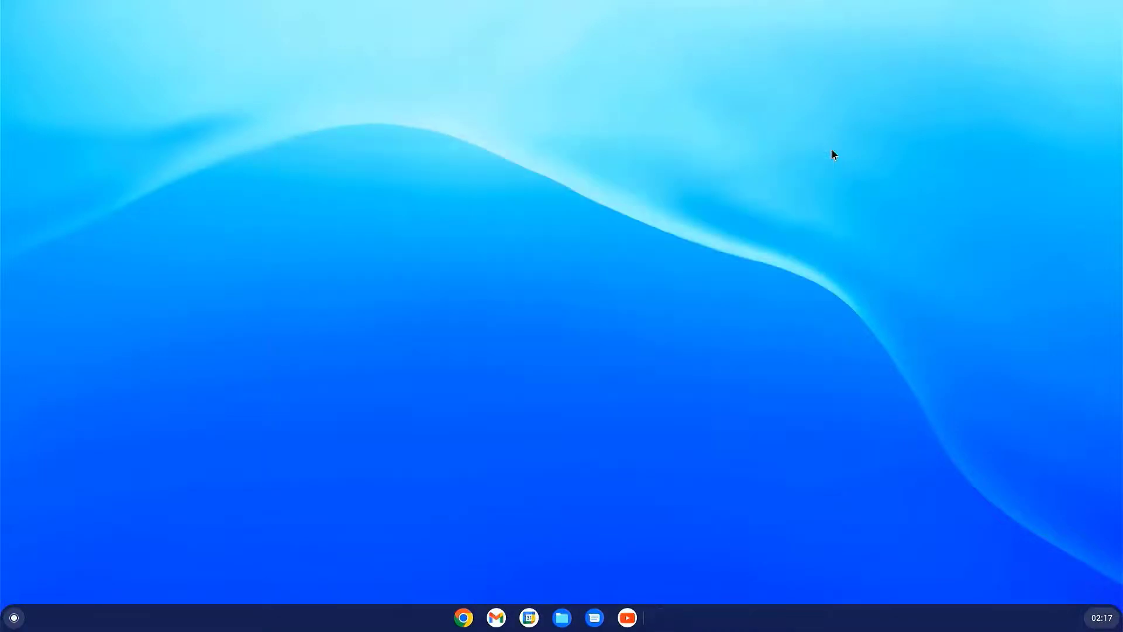
Step: Launch YouTube from the full app list and maximize its window
click(14, 618)
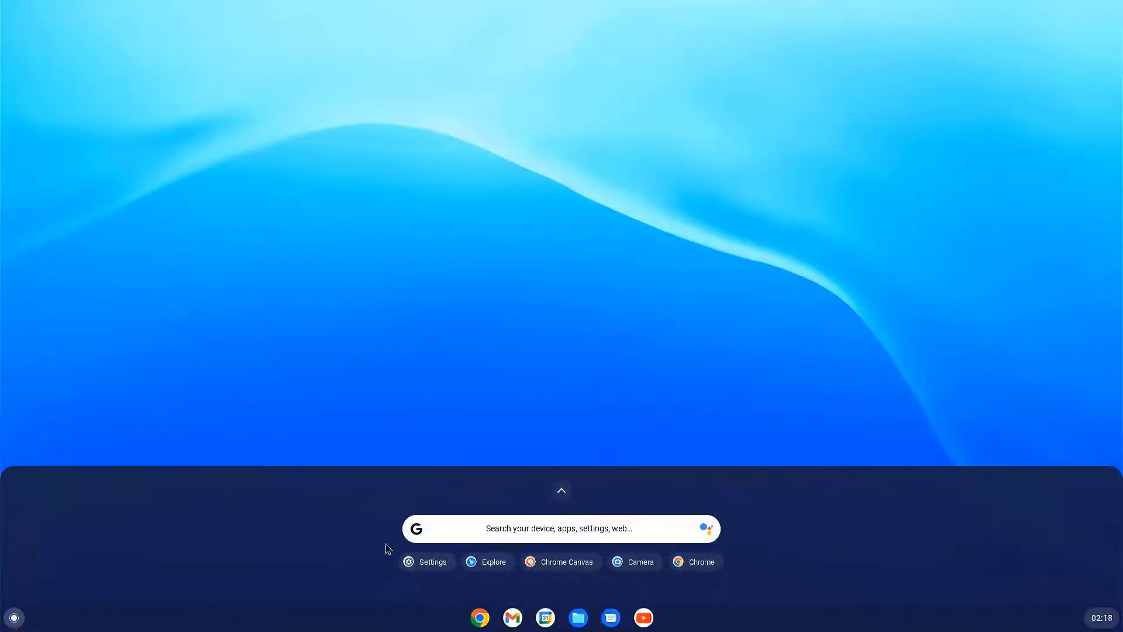
click(561, 491)
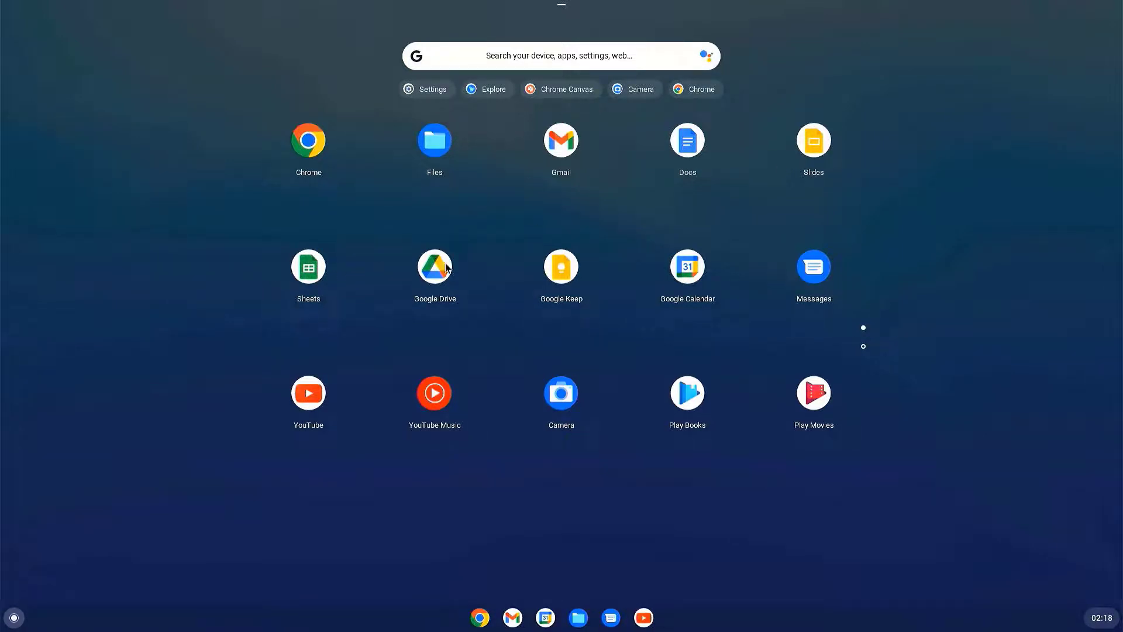
click(319, 409)
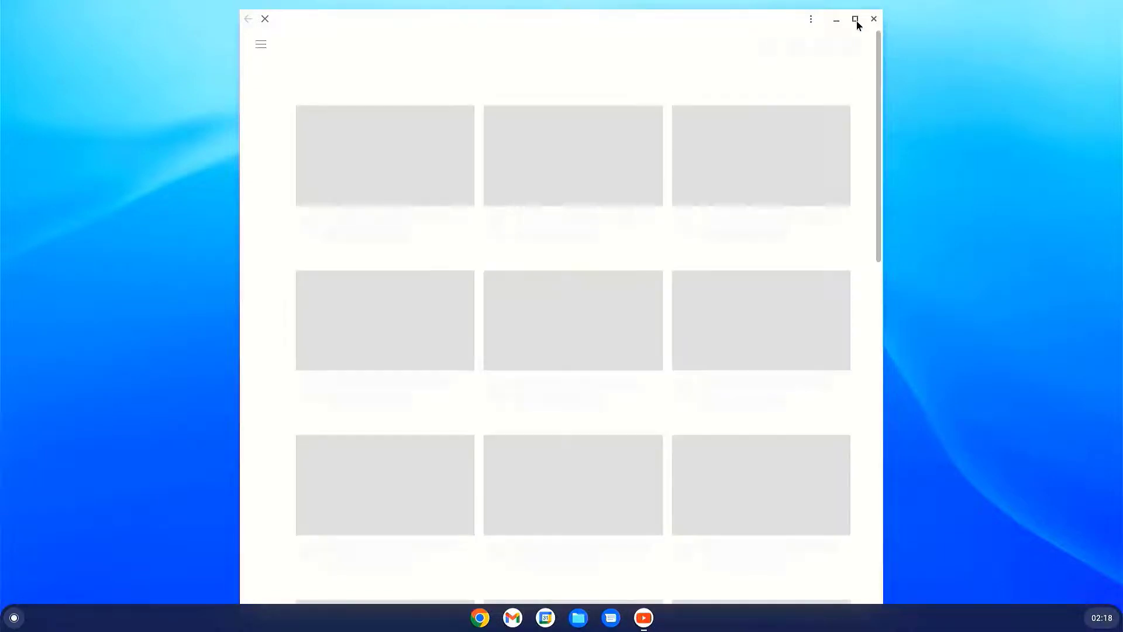
click(855, 19)
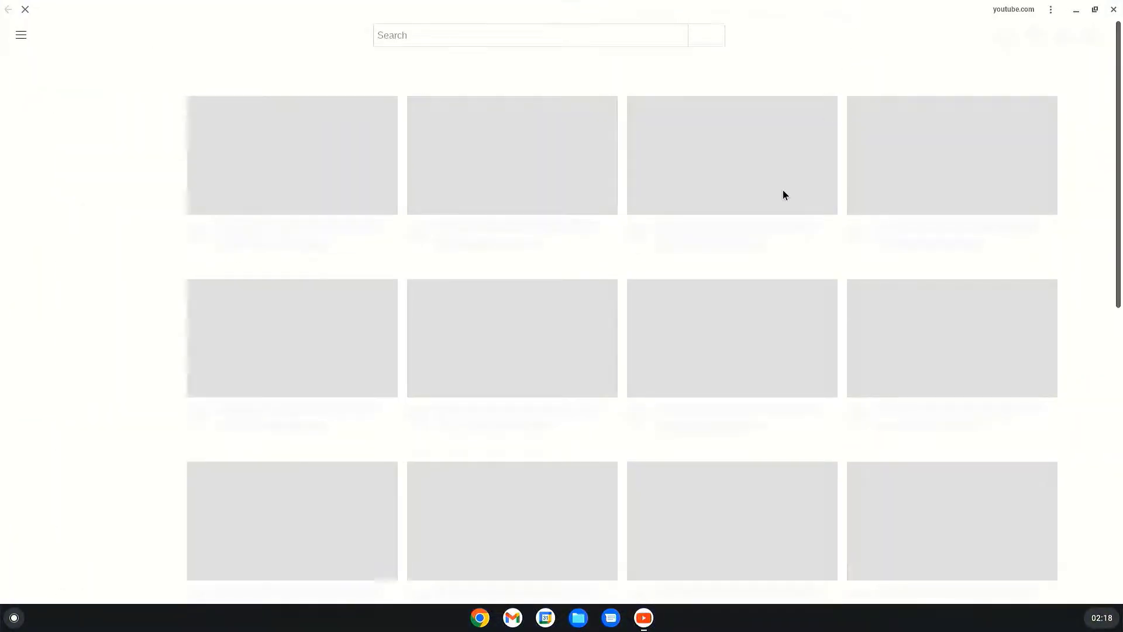
Step: Scroll the YouTube home feed and play a video from it
scroll(785, 194, down, 2)
scroll(785, 196, up, 2)
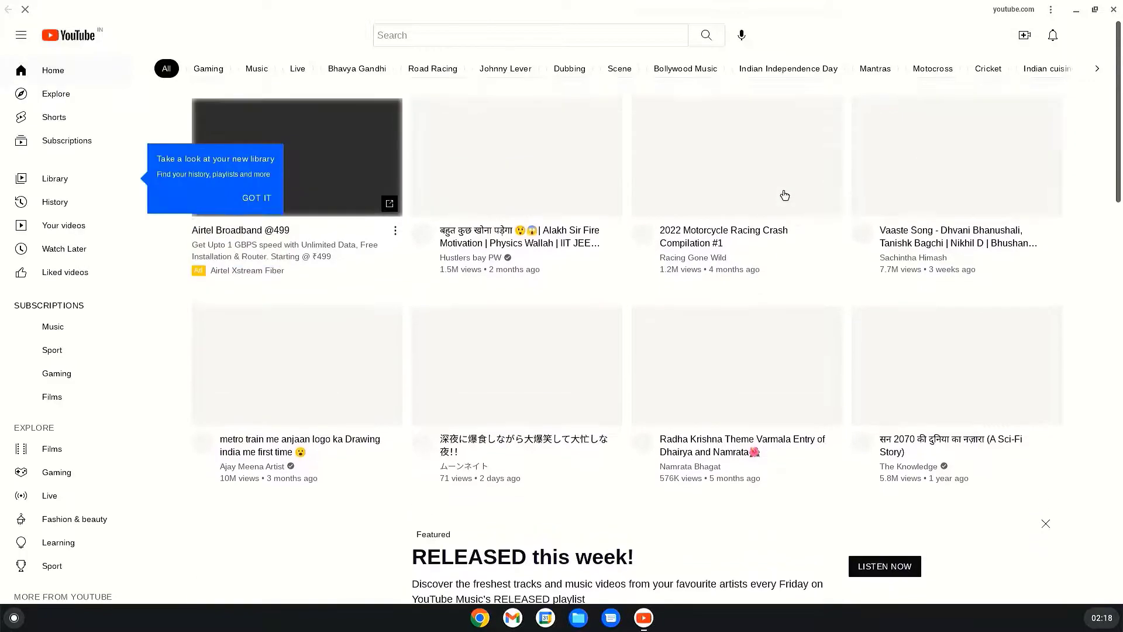
scroll(784, 194, down, 2)
scroll(785, 194, up, 2)
click(592, 158)
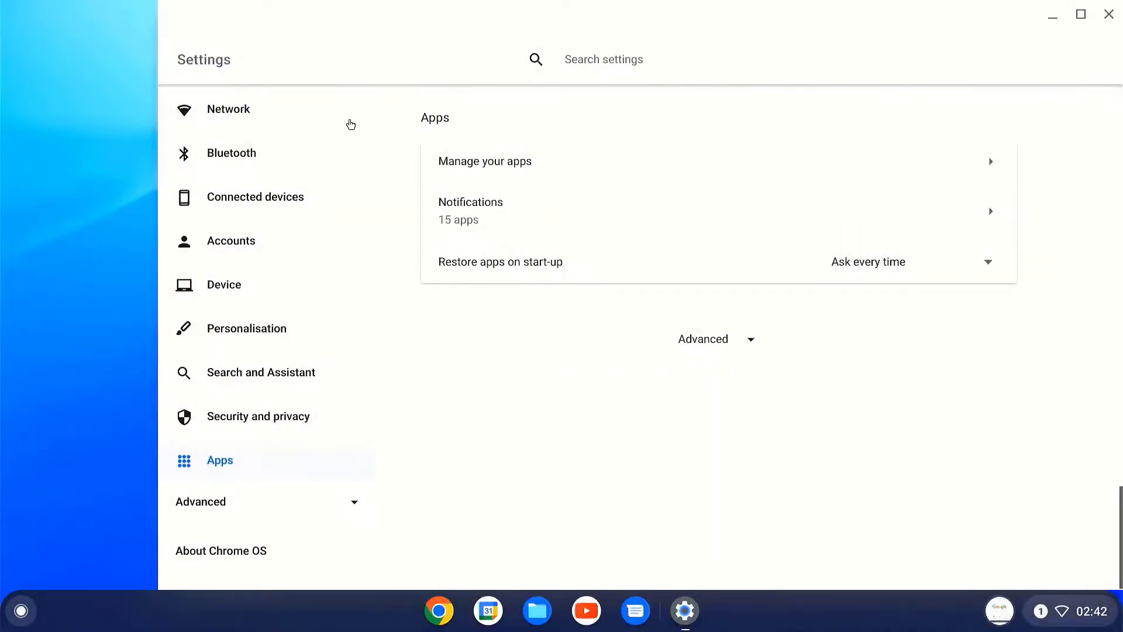
Step: Review the Network settings showing Ethernet connected, expanding and collapsing Add connection
click(327, 120)
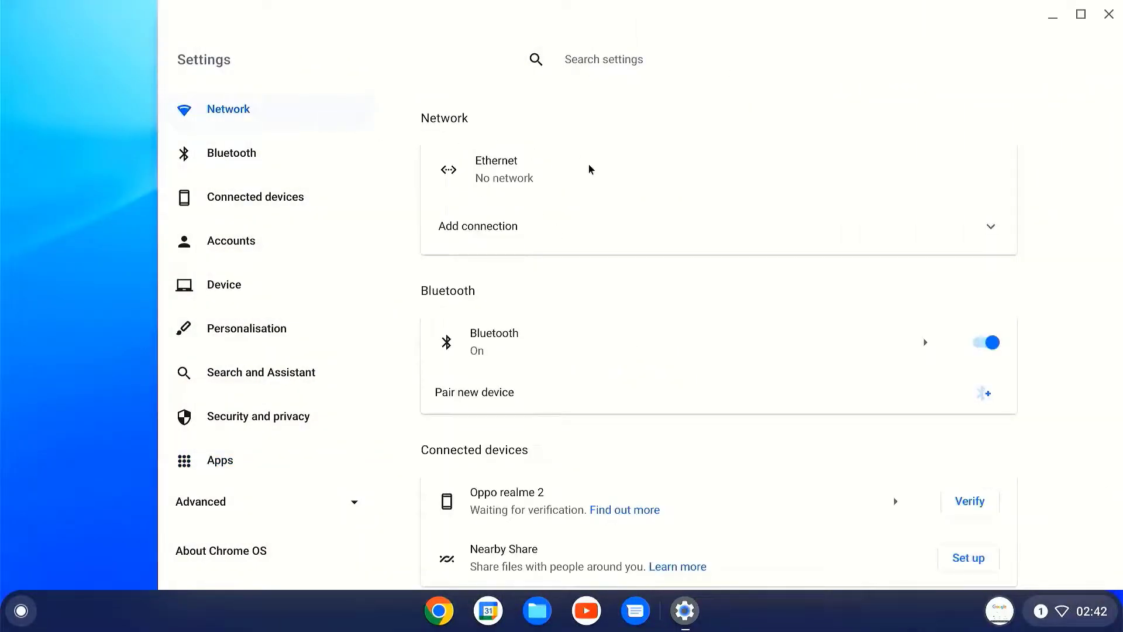
scroll(599, 358, down, 3)
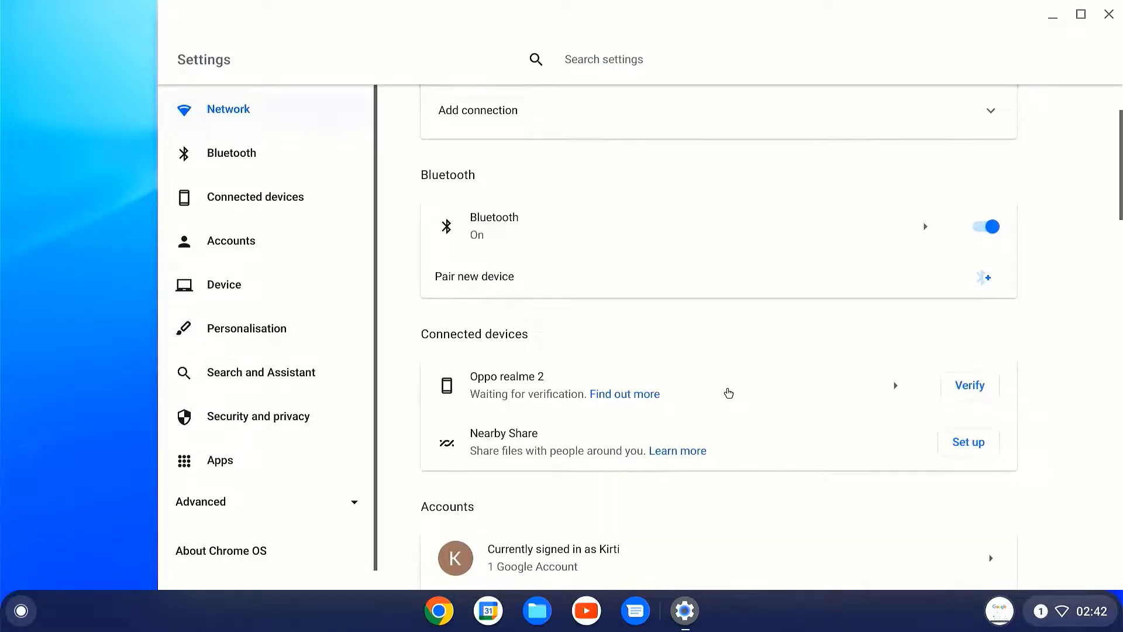
scroll(727, 394, down, 3)
scroll(727, 394, up, 3)
scroll(726, 389, up, 3)
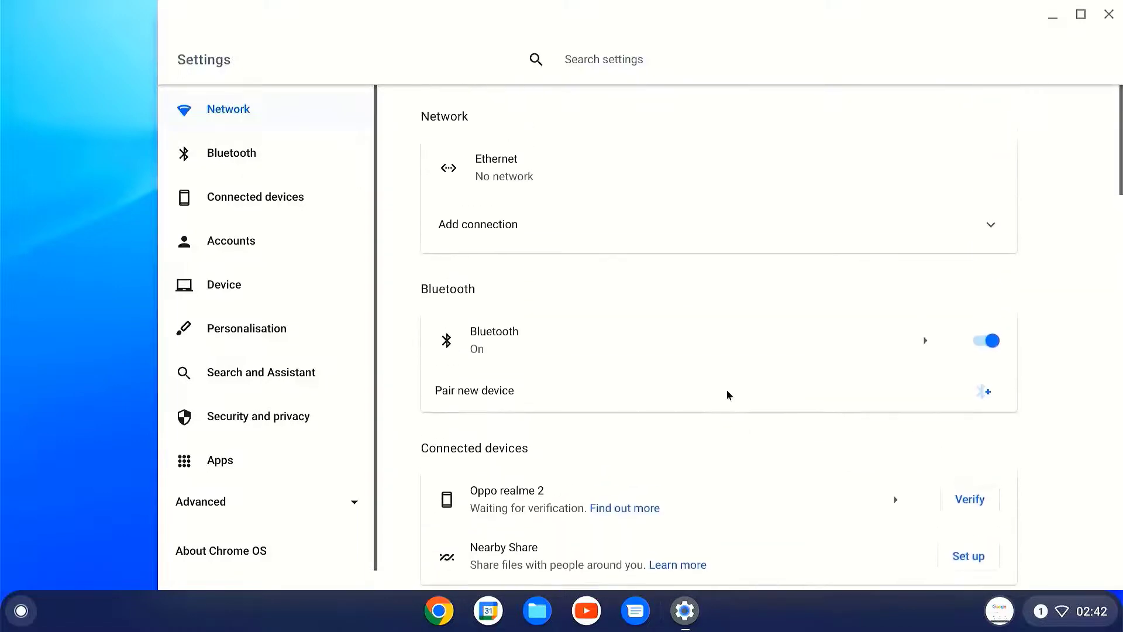
double_click(557, 216)
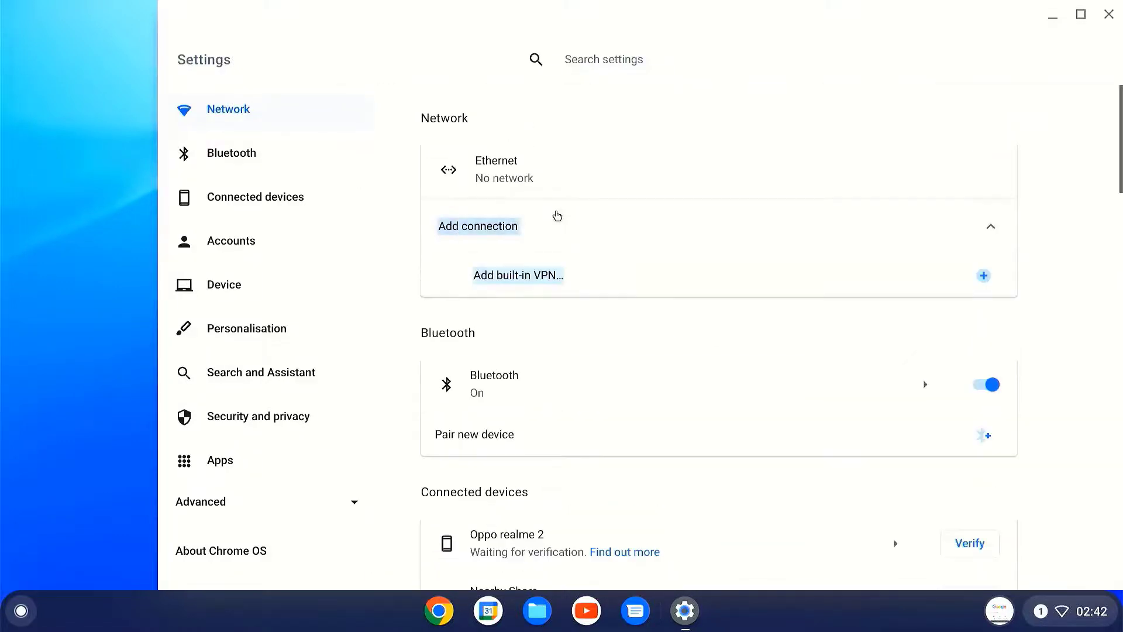
click(558, 216)
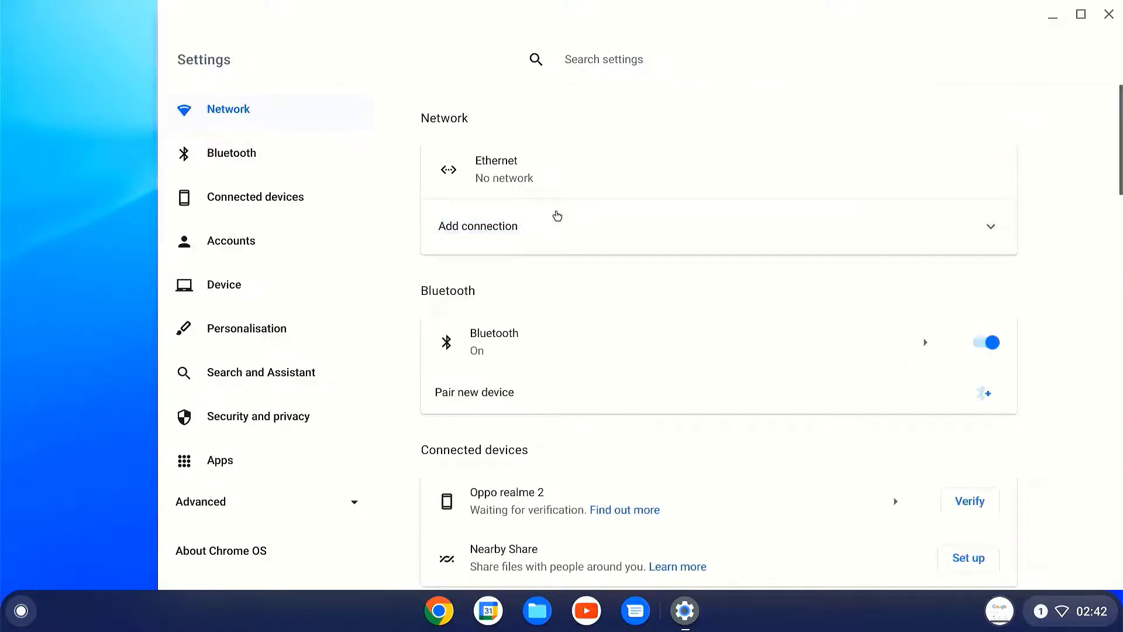
Step: Open Chrome on a new tab page and go to YouTube from it
double_click(595, 160)
click(530, 171)
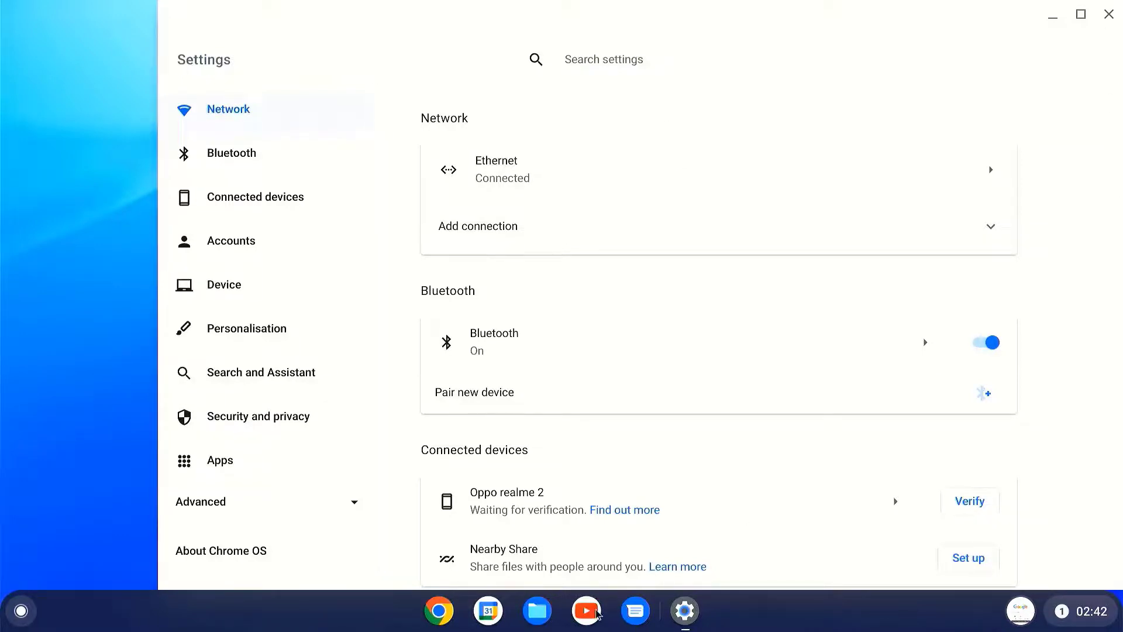
click(440, 611)
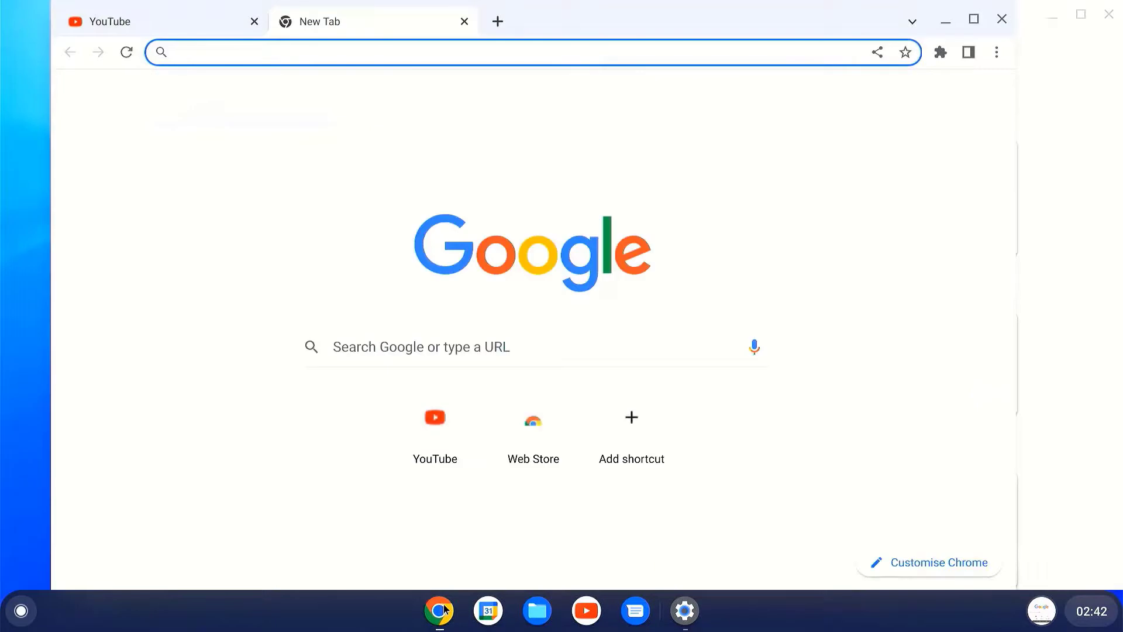
click(435, 444)
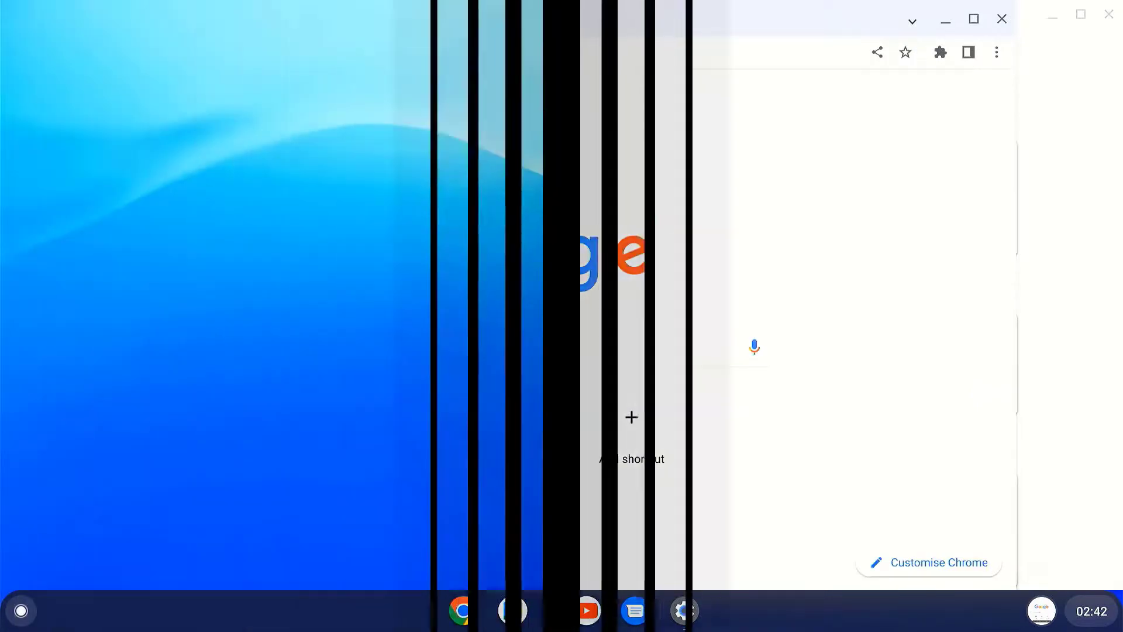
Step: Browse the My Images wallpapers in the wallpaper picker without changing anything
right_click(585, 260)
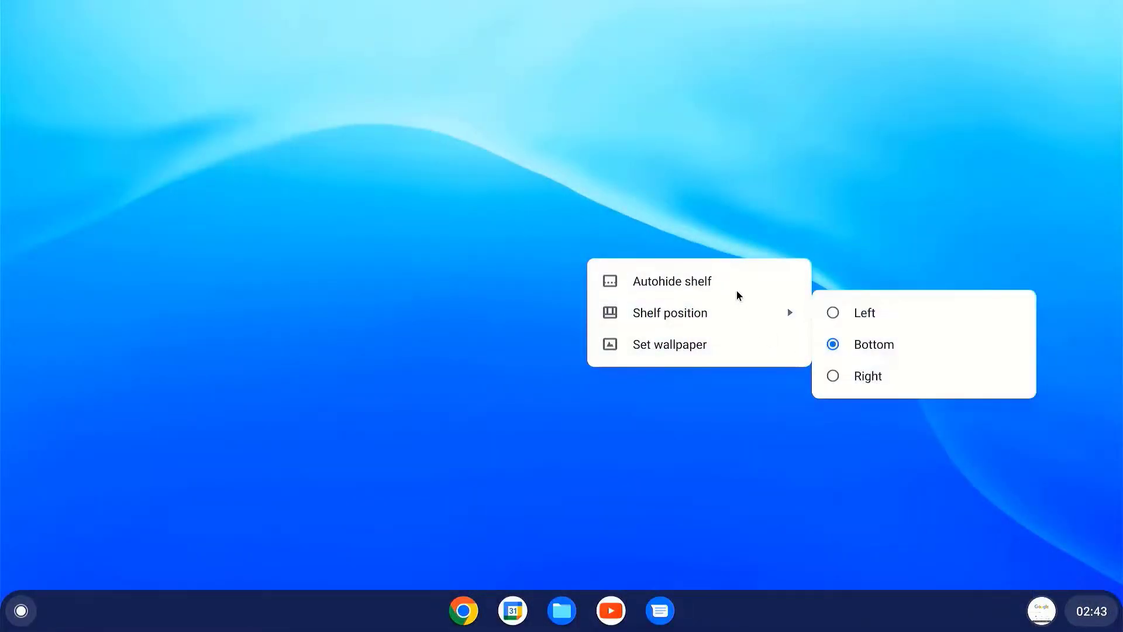
click(727, 355)
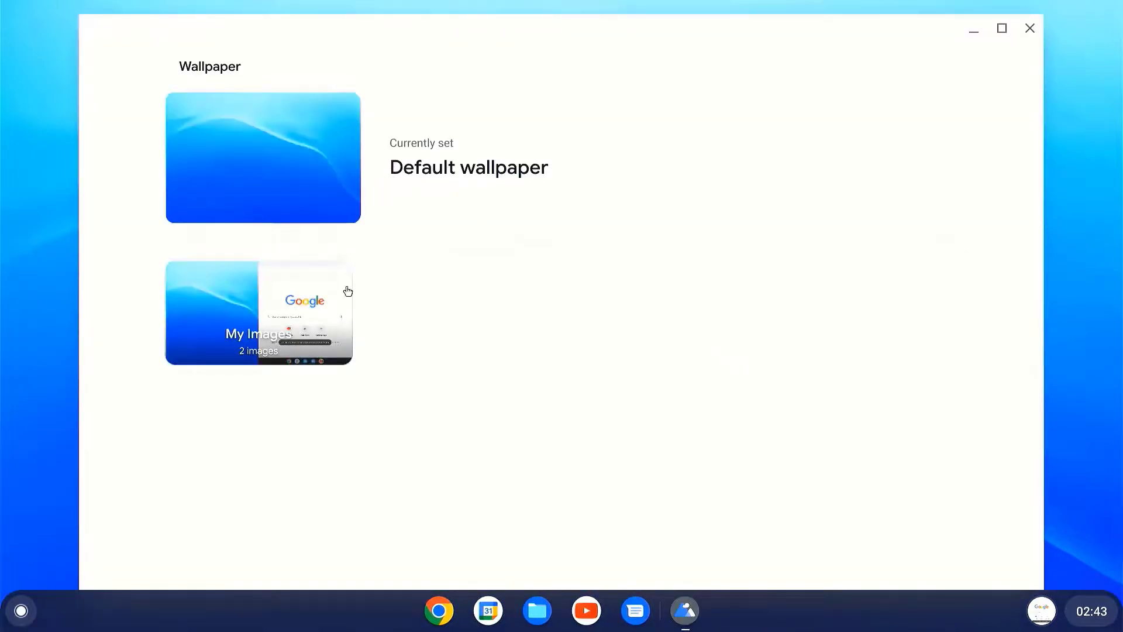
click(290, 321)
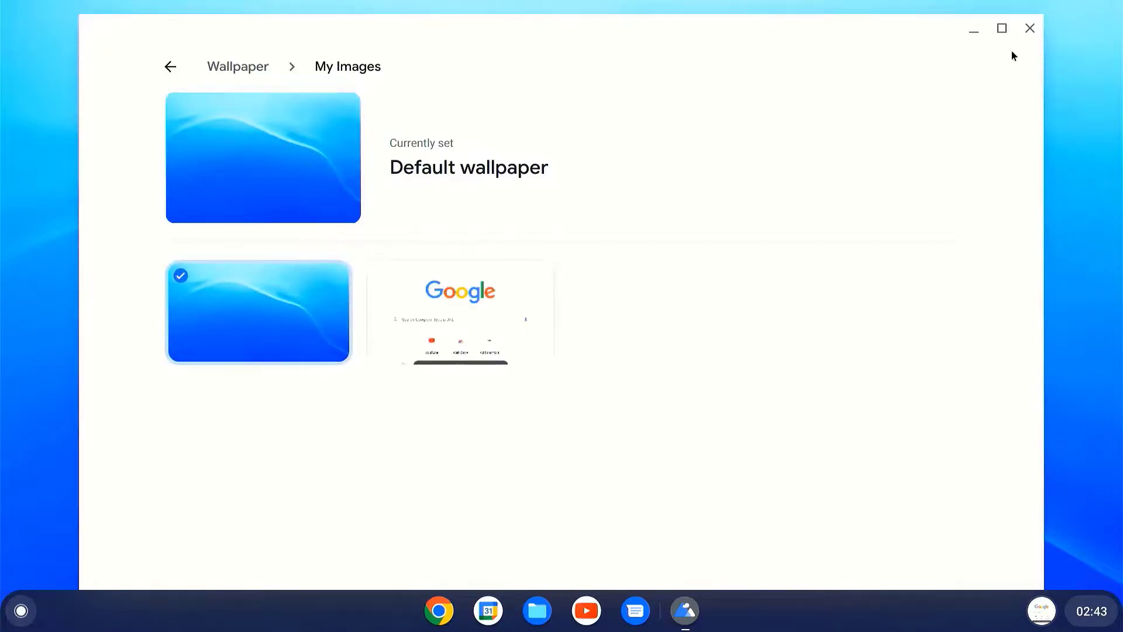
click(1029, 34)
Step: Move the shelf to the left edge of the screen
right_click(688, 160)
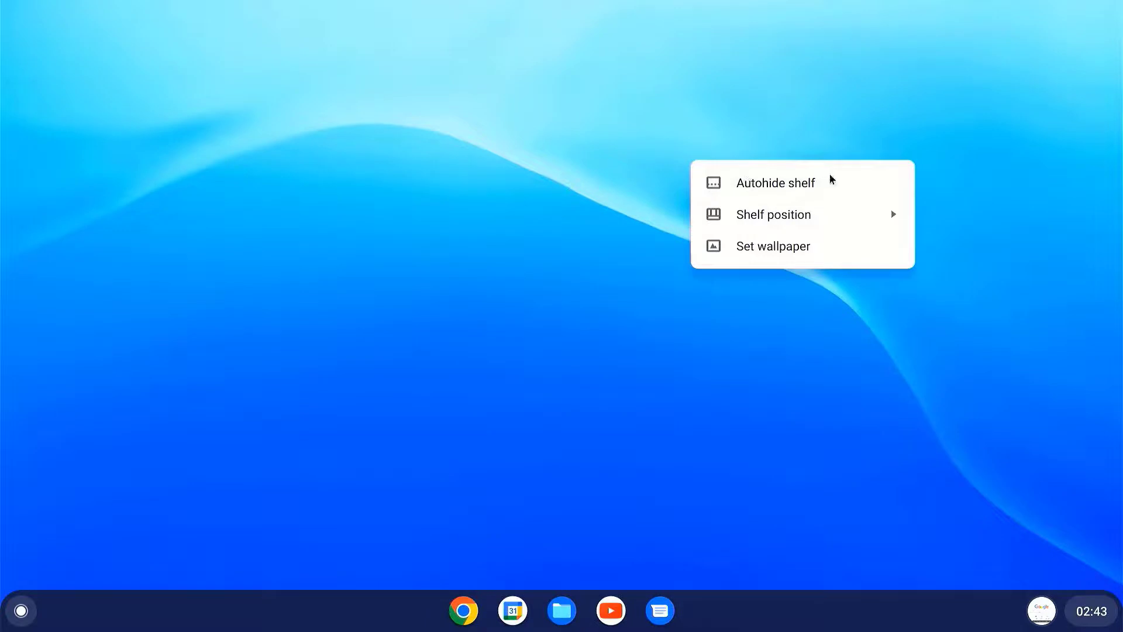
mouse_move(818, 220)
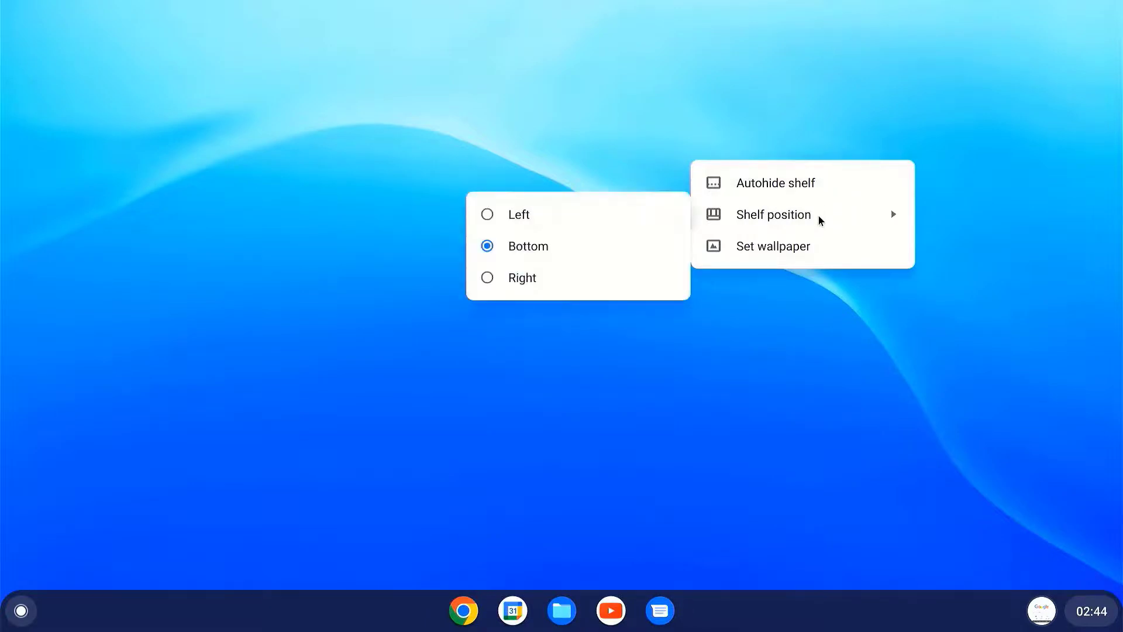
click(670, 132)
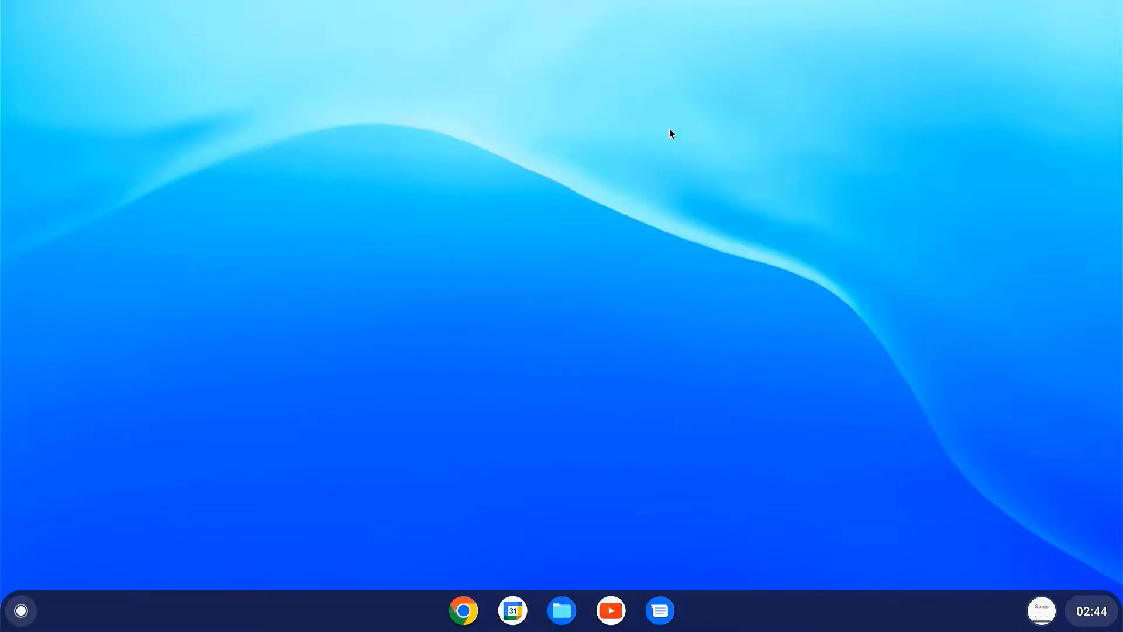
right_click(557, 214)
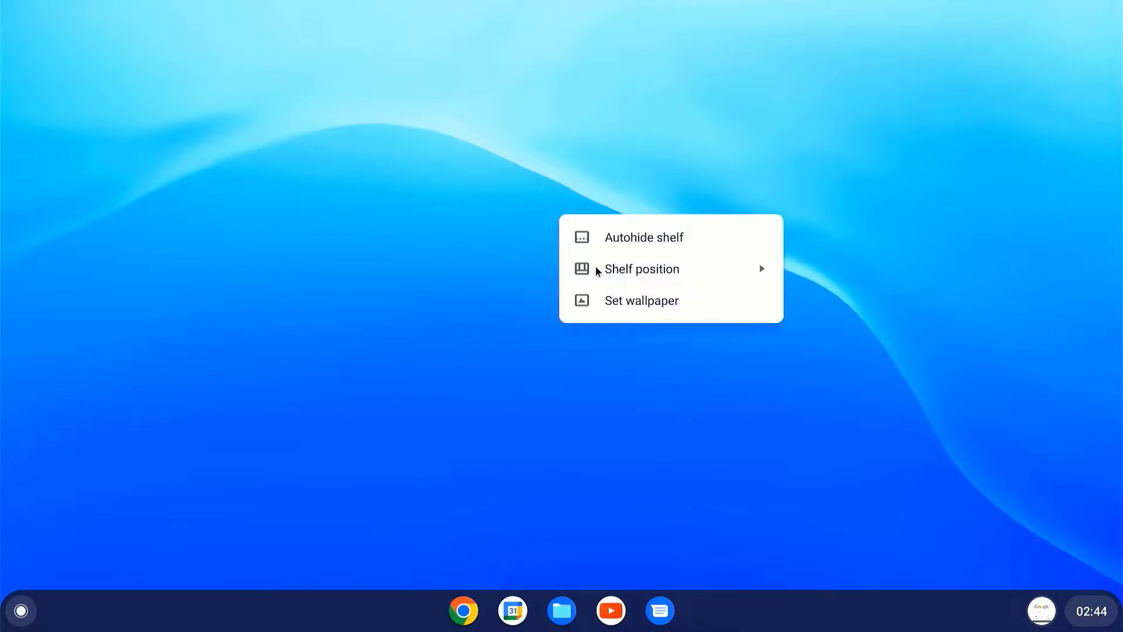
mouse_move(598, 270)
click(845, 266)
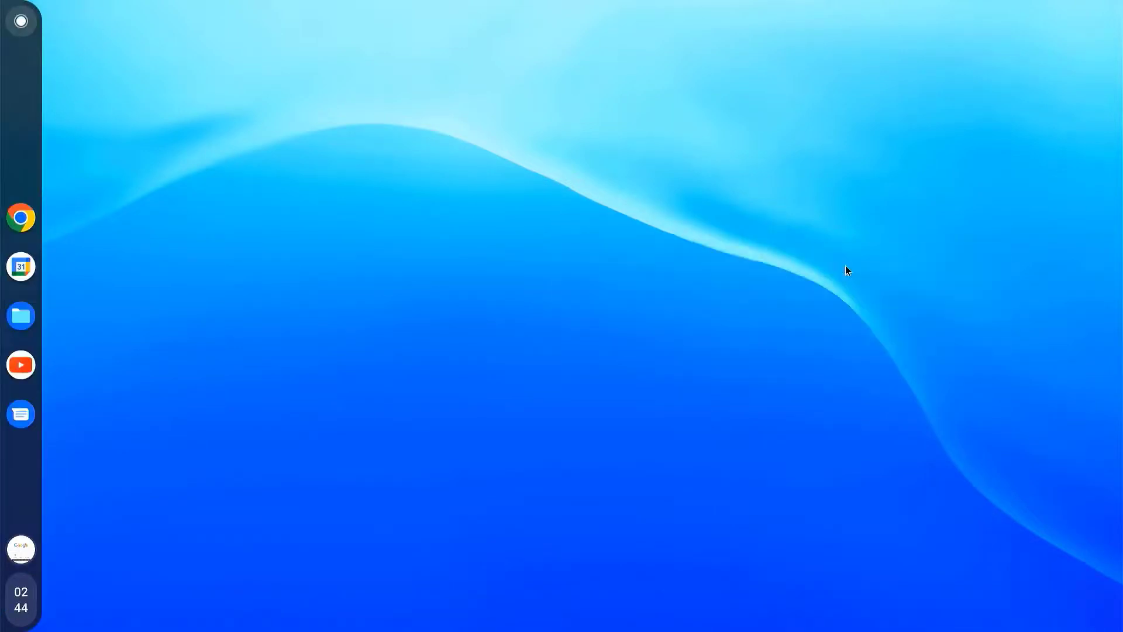
Step: Move the shelf back to the bottom of the screen
right_click(566, 217)
mouse_move(625, 274)
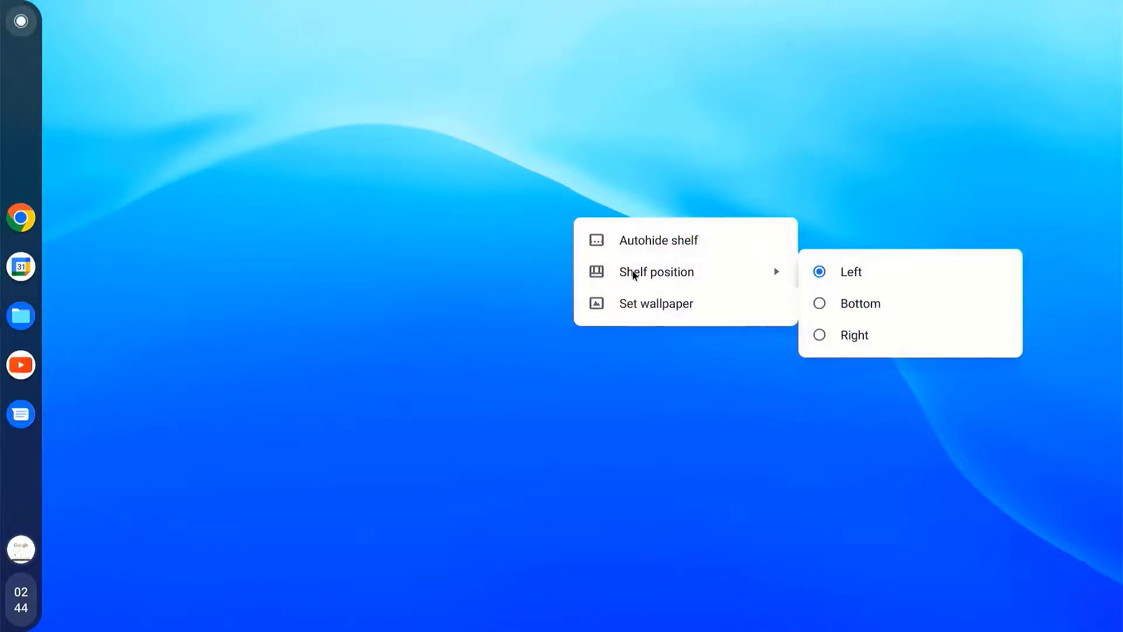
click(827, 313)
Step: Turn on shelf autohide, then switch the shelf to Always show
right_click(523, 238)
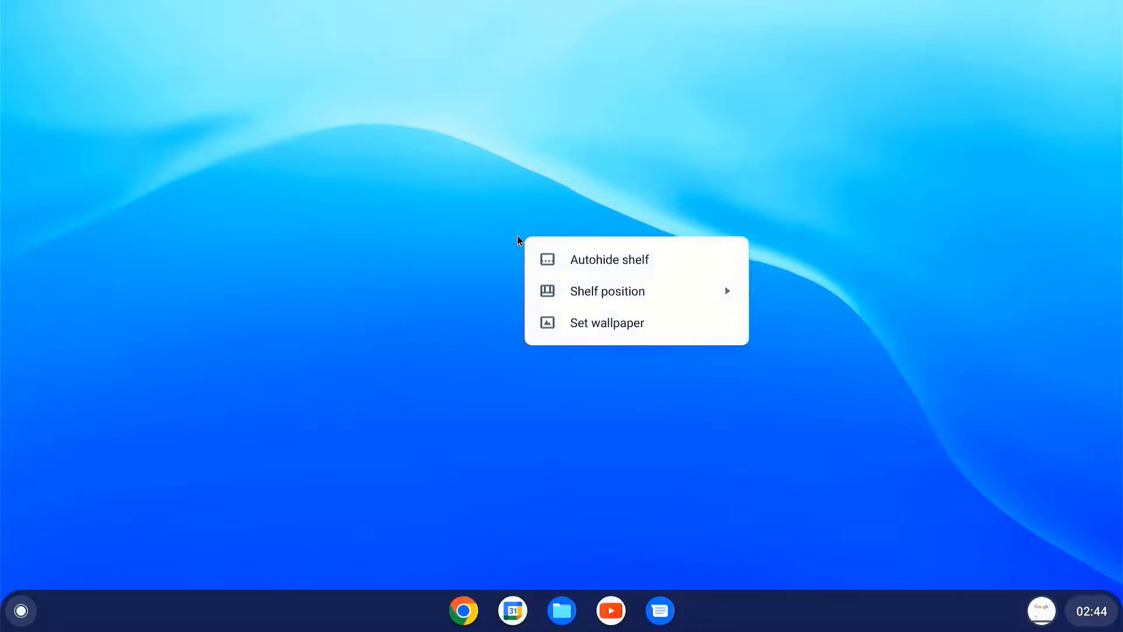
click(598, 266)
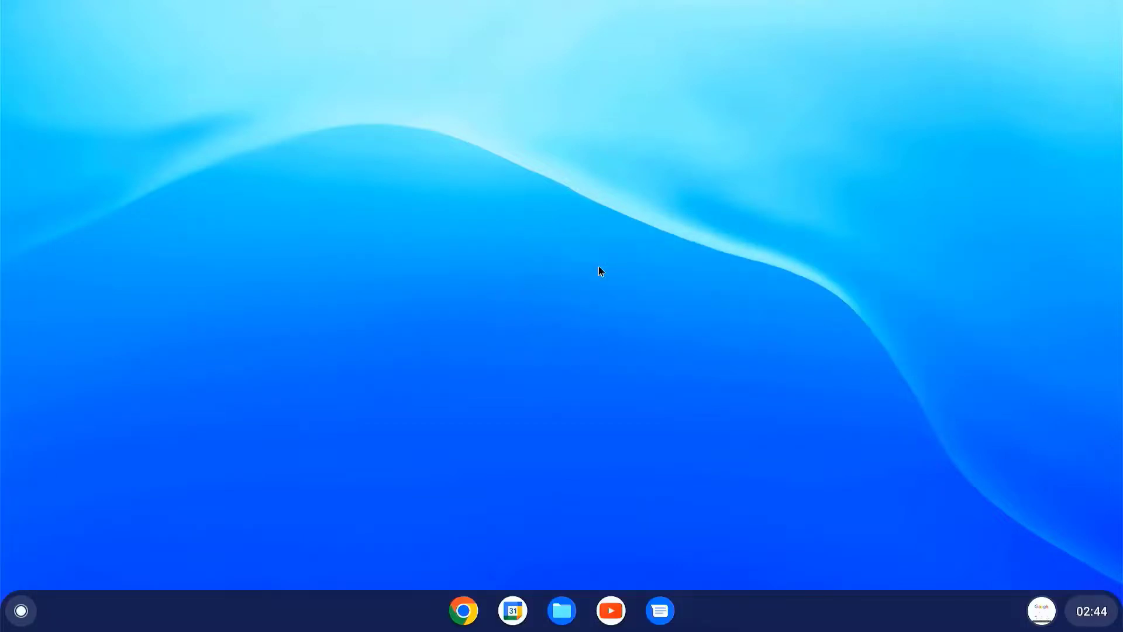
right_click(598, 266)
click(634, 282)
Step: Launch Chrome Canvas from the second page of the app grid and maximize it
drag(345, 610, 436, 150)
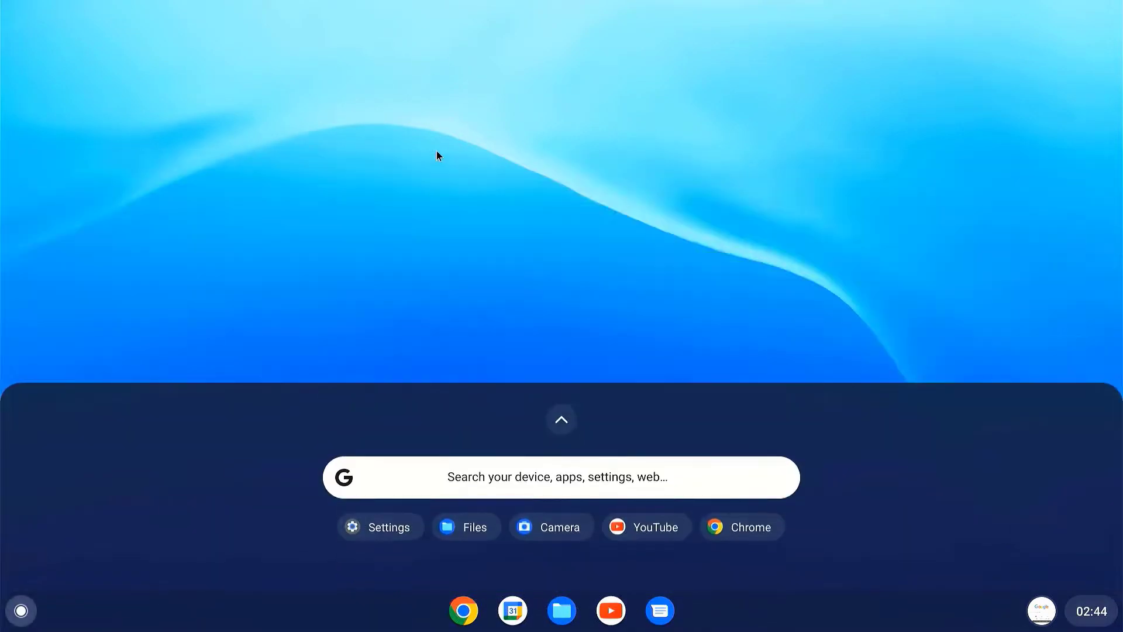
drag(403, 443, 508, 2)
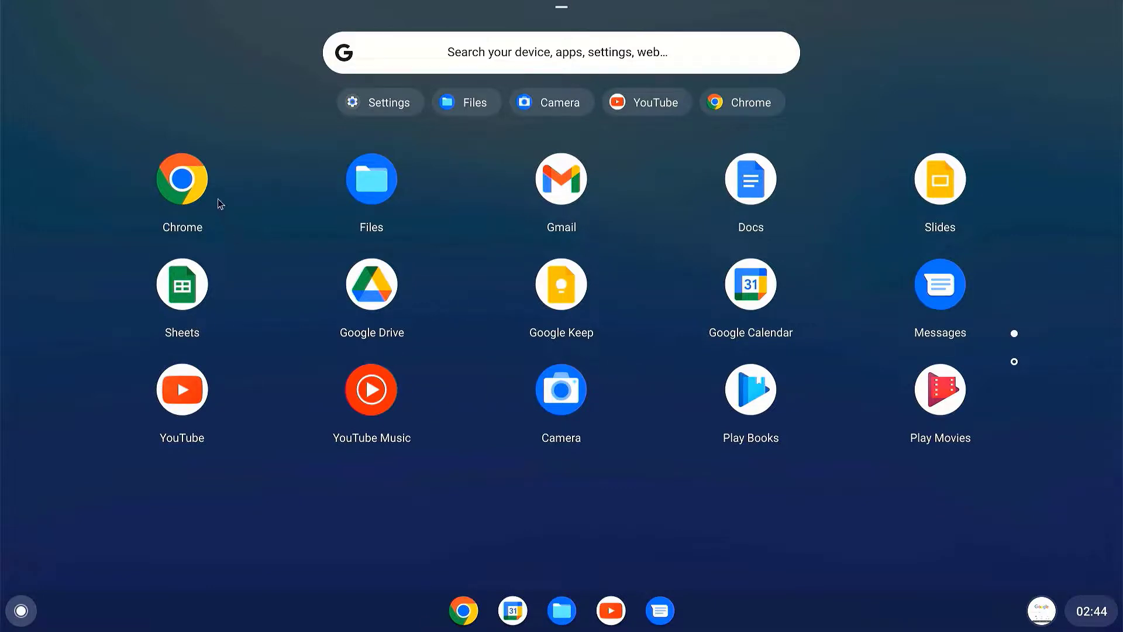
scroll(438, 296, down, 2)
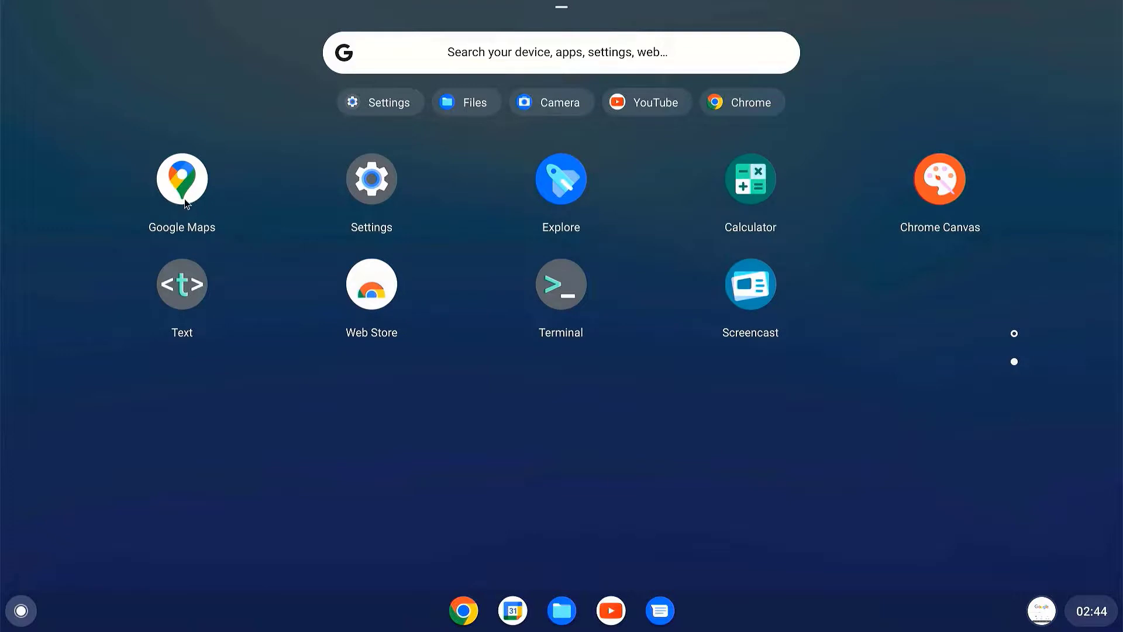
click(946, 189)
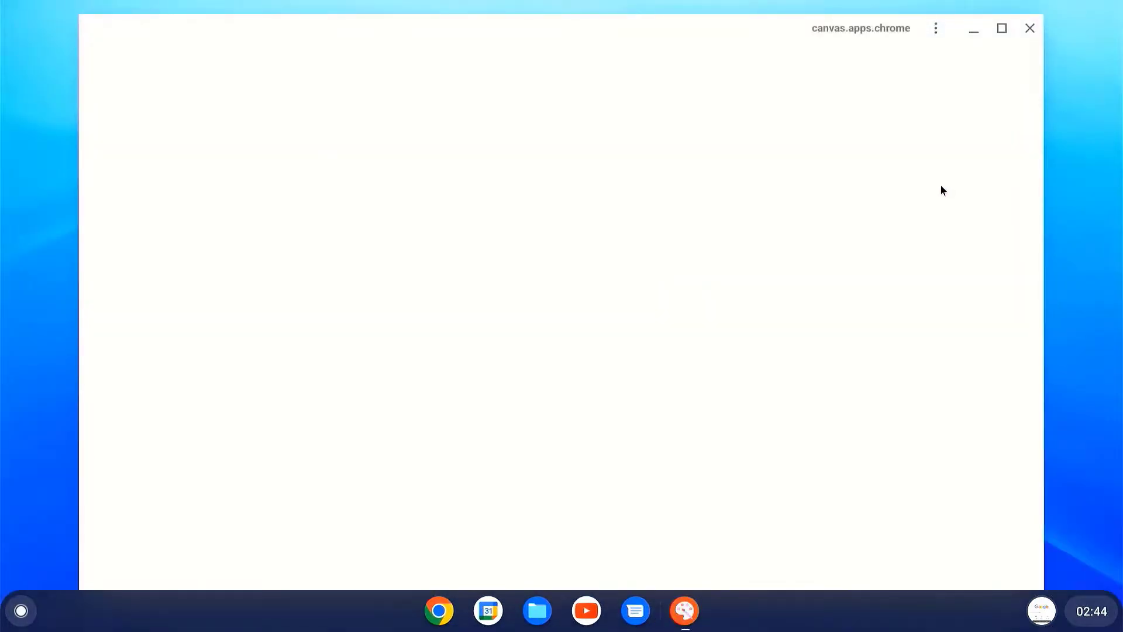
click(1000, 31)
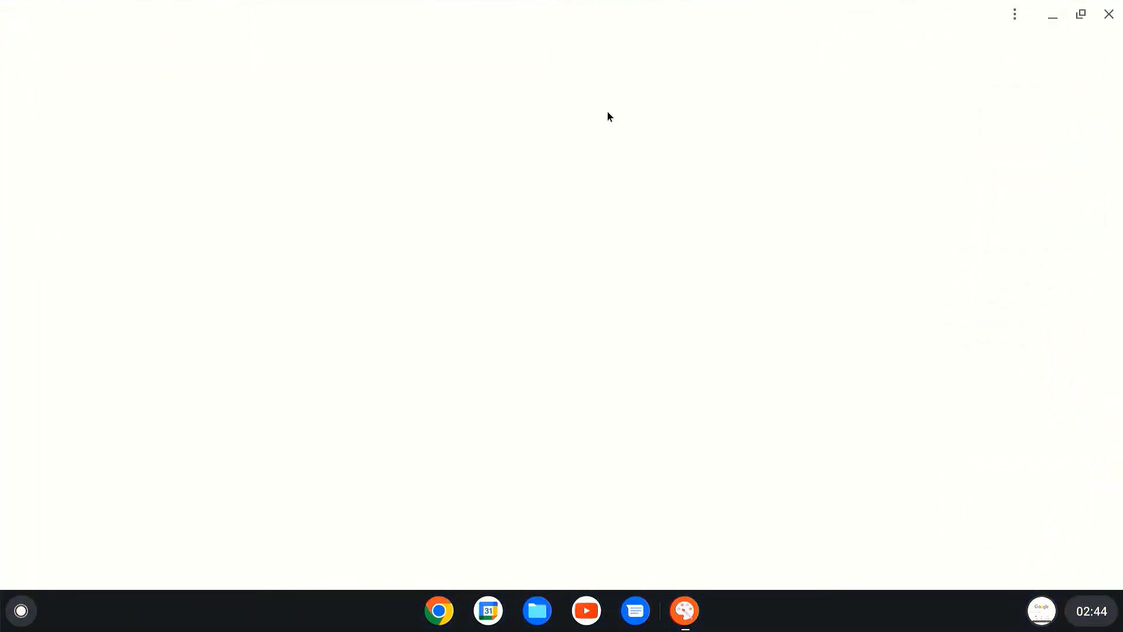
Step: Open a Chrome window, then launch Calculator from the full app grid
click(439, 611)
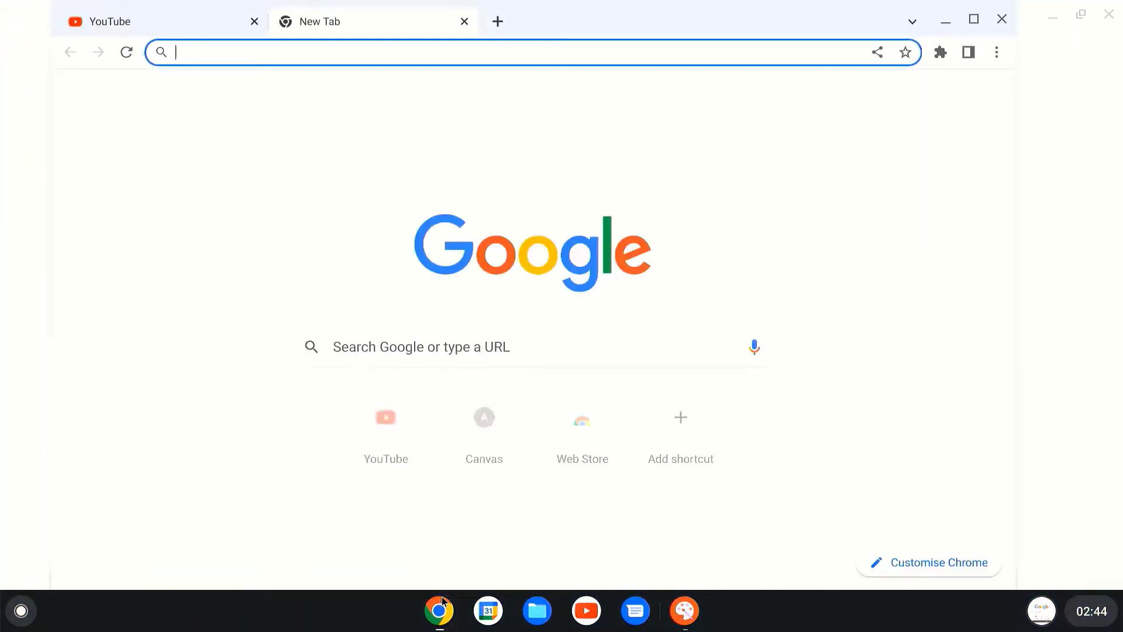
drag(350, 603, 480, 269)
scroll(446, 466, down, 2)
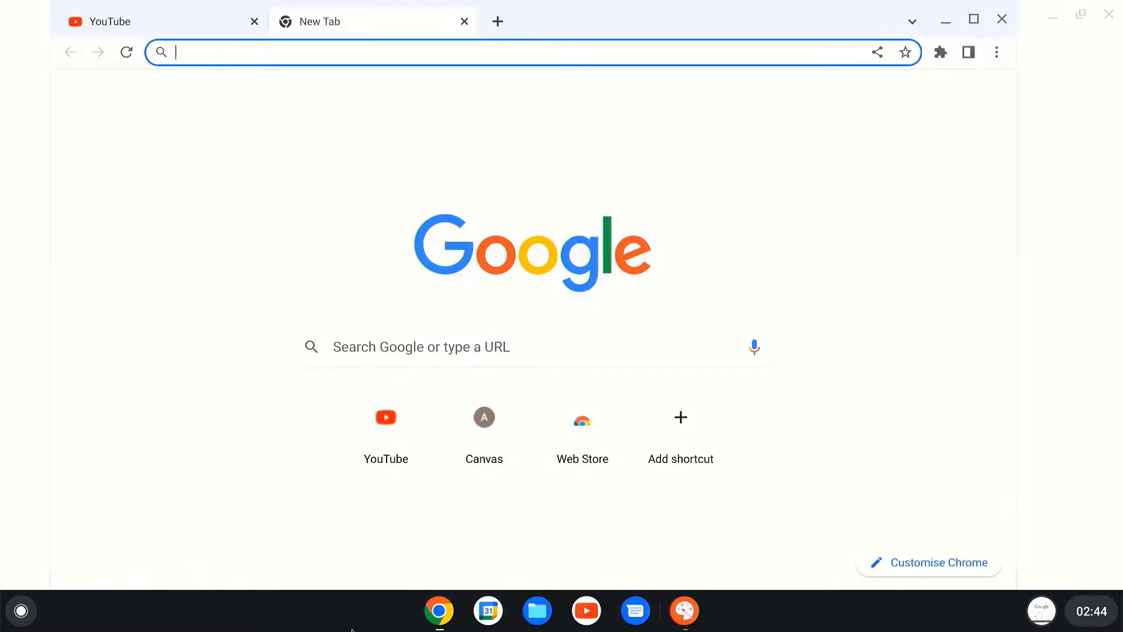
scroll(352, 626, up, 2)
scroll(356, 616, down, 2)
scroll(357, 611, up, 2)
scroll(354, 605, down, 2)
drag(335, 618, 349, 251)
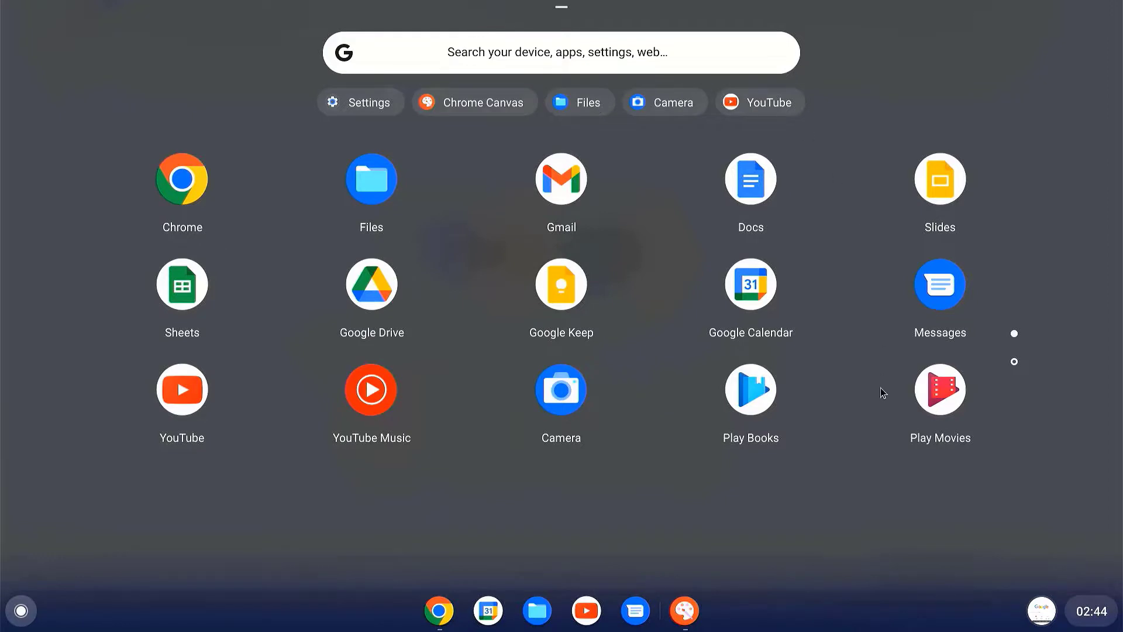
scroll(883, 390, down, 2)
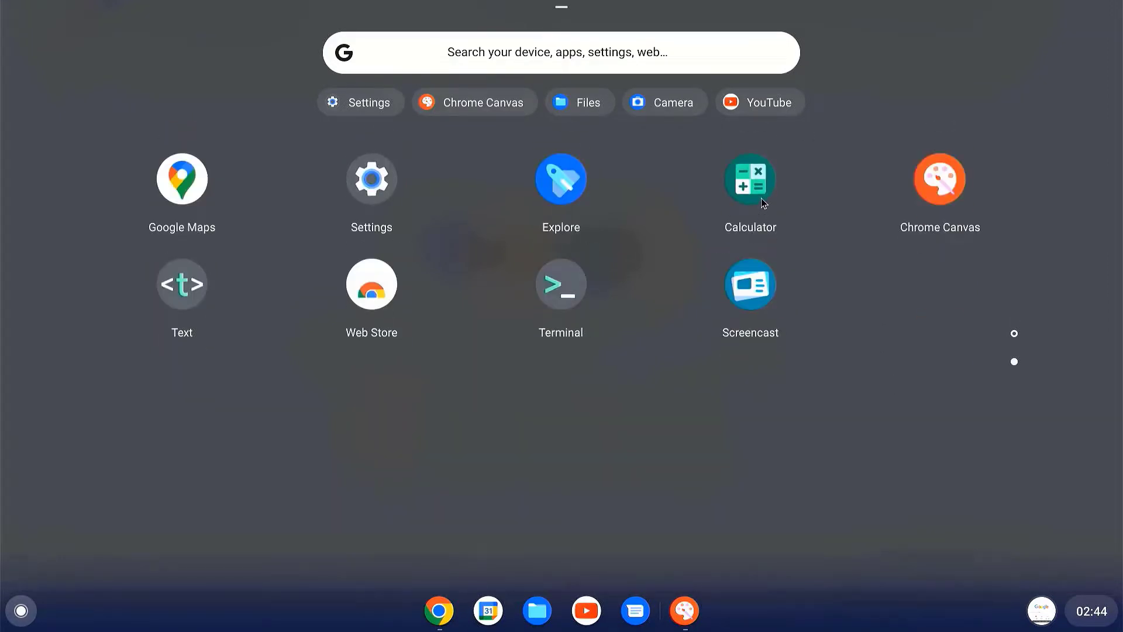
click(751, 179)
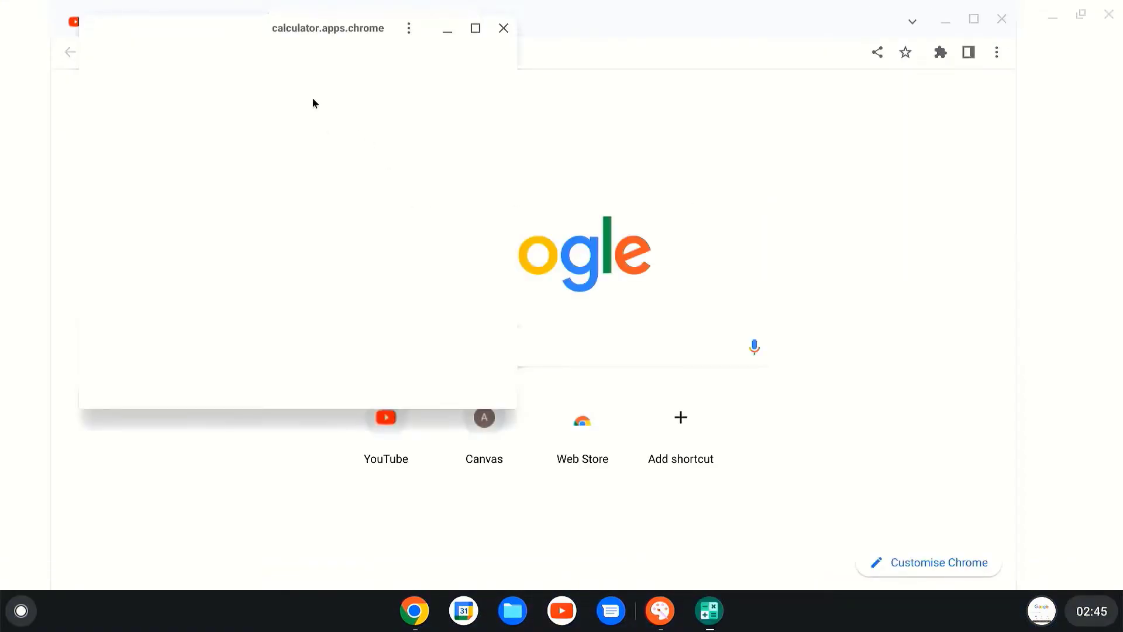
Step: Drag the Calculator window around, then close Calculator, Chrome and Canvas
drag(306, 32, 615, 167)
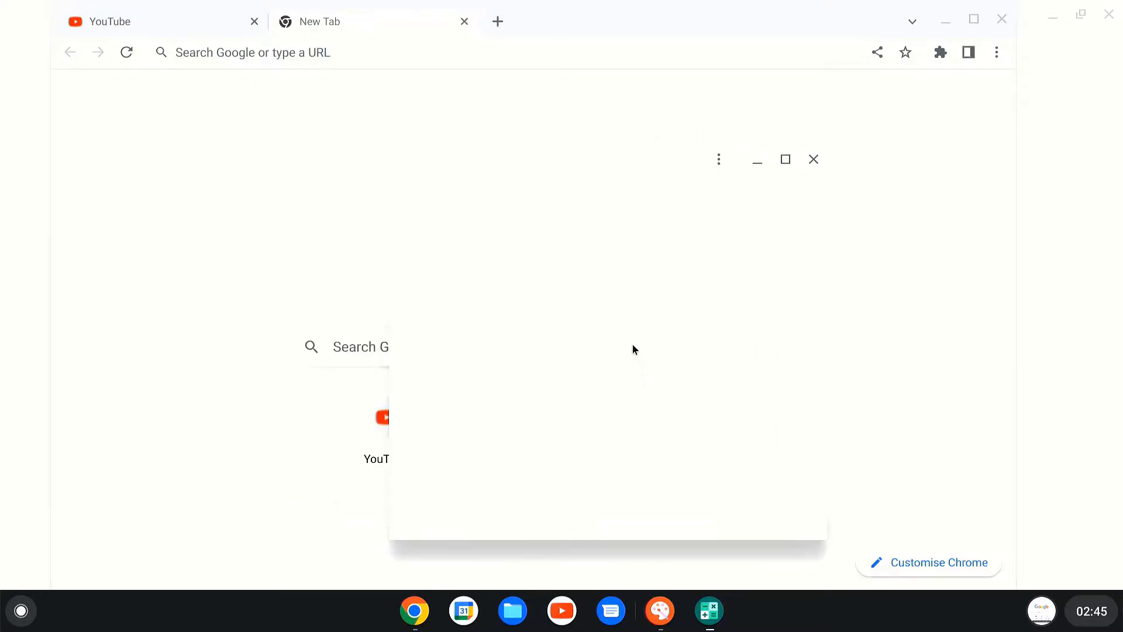
mouse_move(630, 167)
mouse_down()
mouse_move(363, 175)
mouse_move(645, 156)
mouse_move(610, 159)
mouse_up()
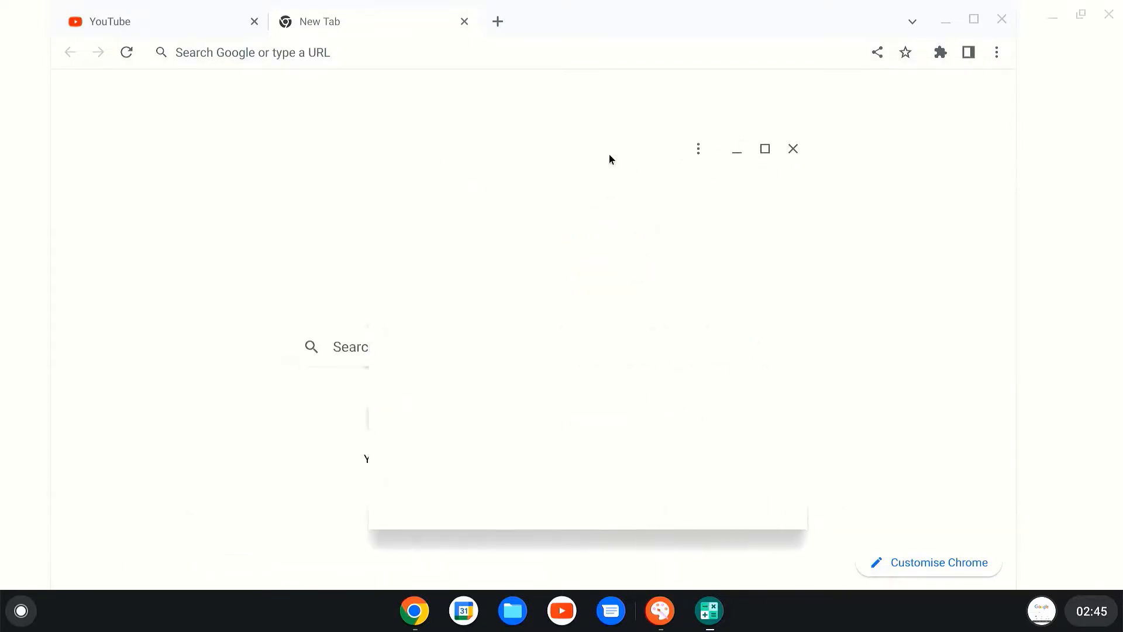
click(793, 149)
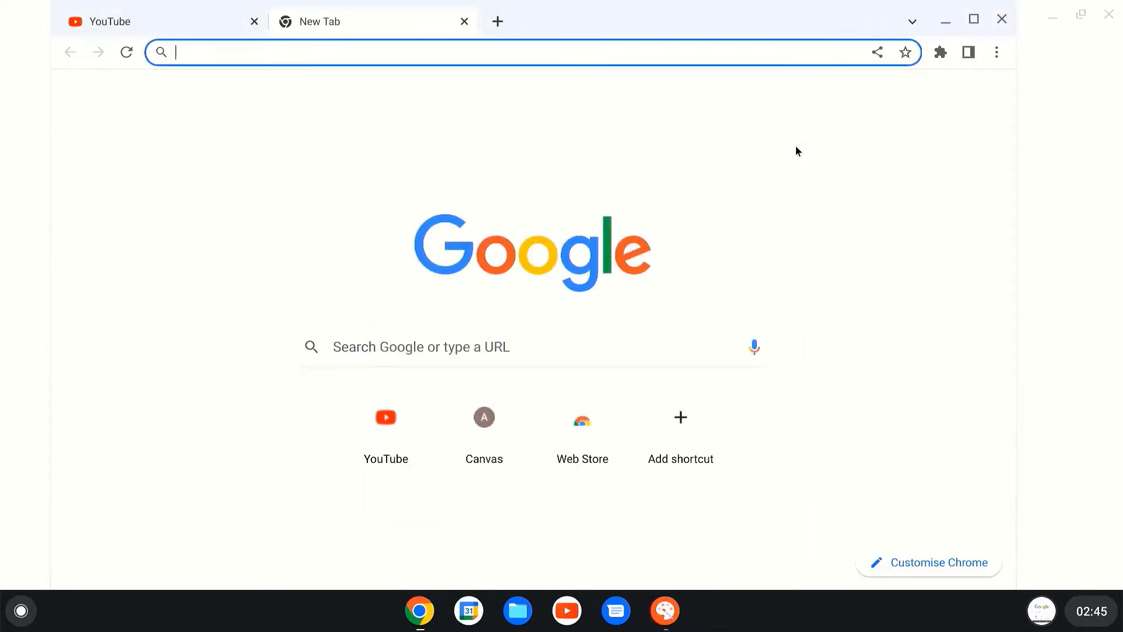
click(1003, 19)
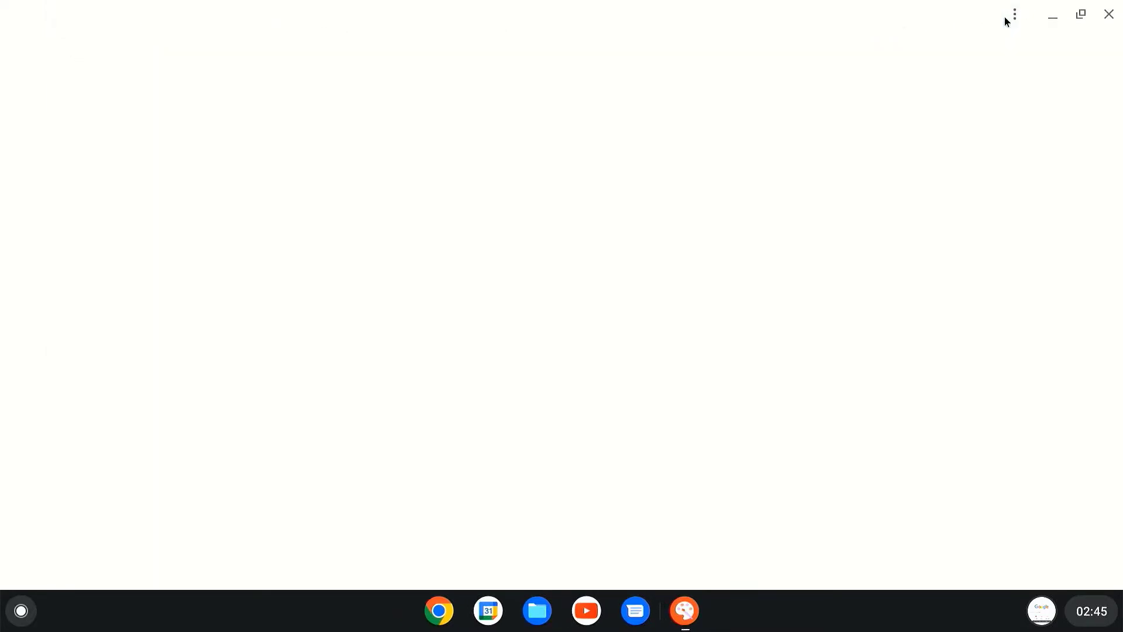
click(1109, 11)
Step: Dismiss the desktop menu and toggle the Chrome window between minimized and restored
right_click(623, 123)
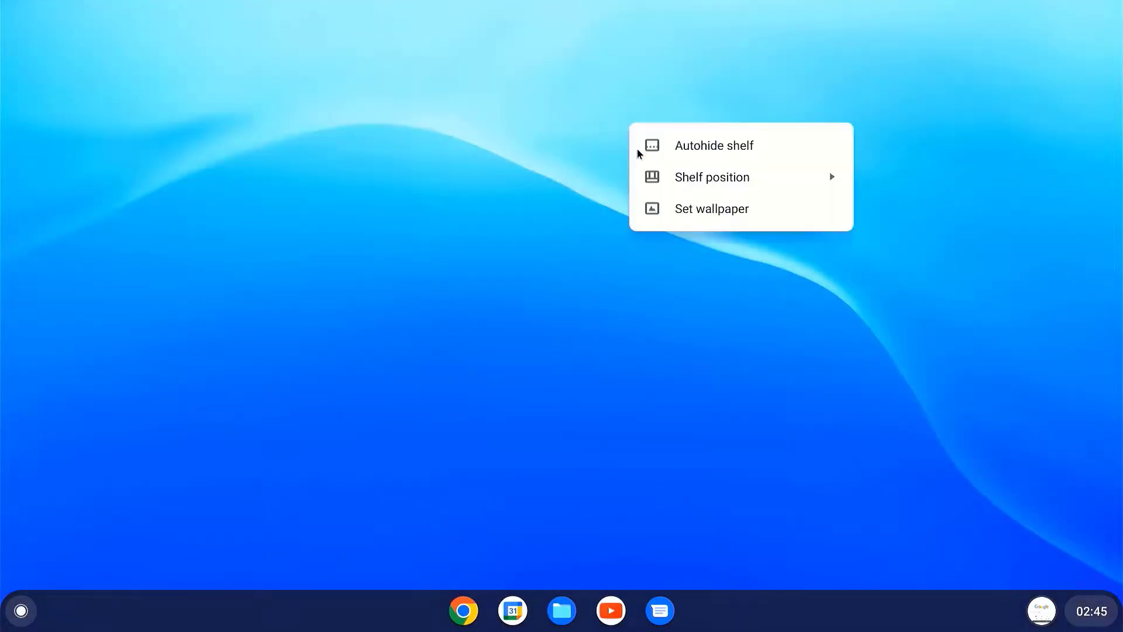
click(529, 214)
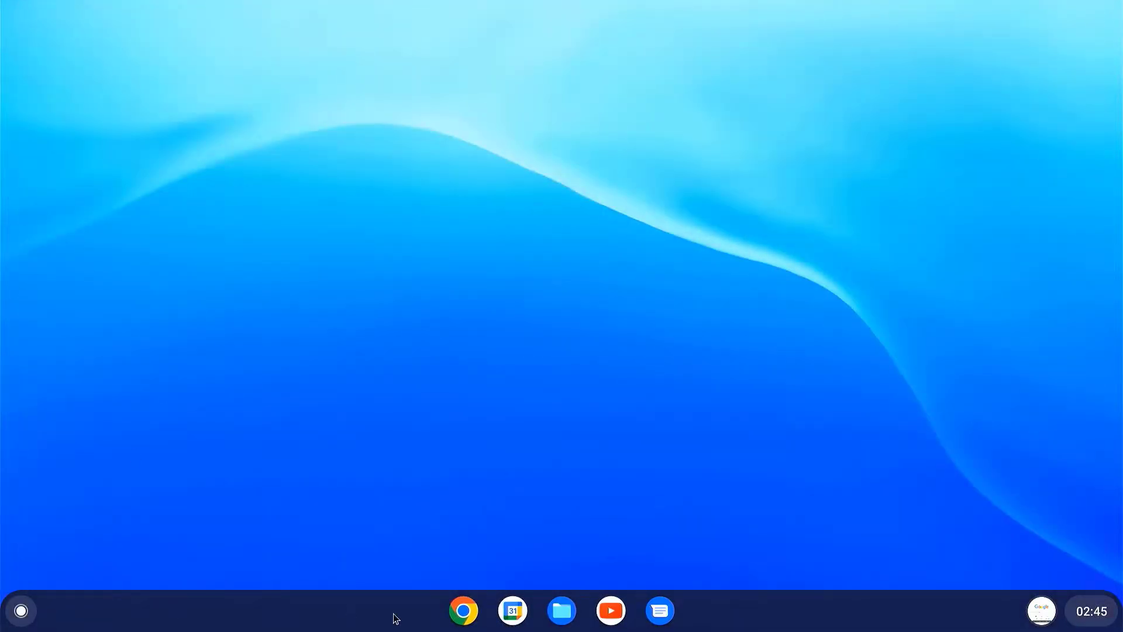
click(456, 622)
click(456, 621)
click(457, 622)
click(456, 622)
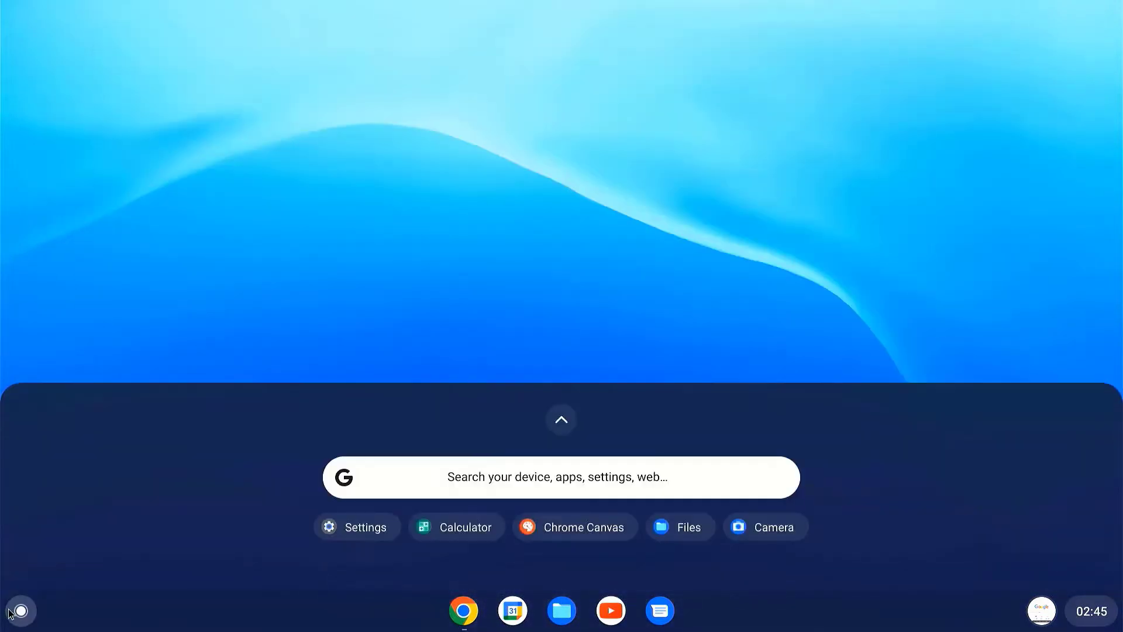
Step: Open and close the launcher, then dismiss the shelf options menu
click(21, 611)
click(23, 612)
right_click(28, 615)
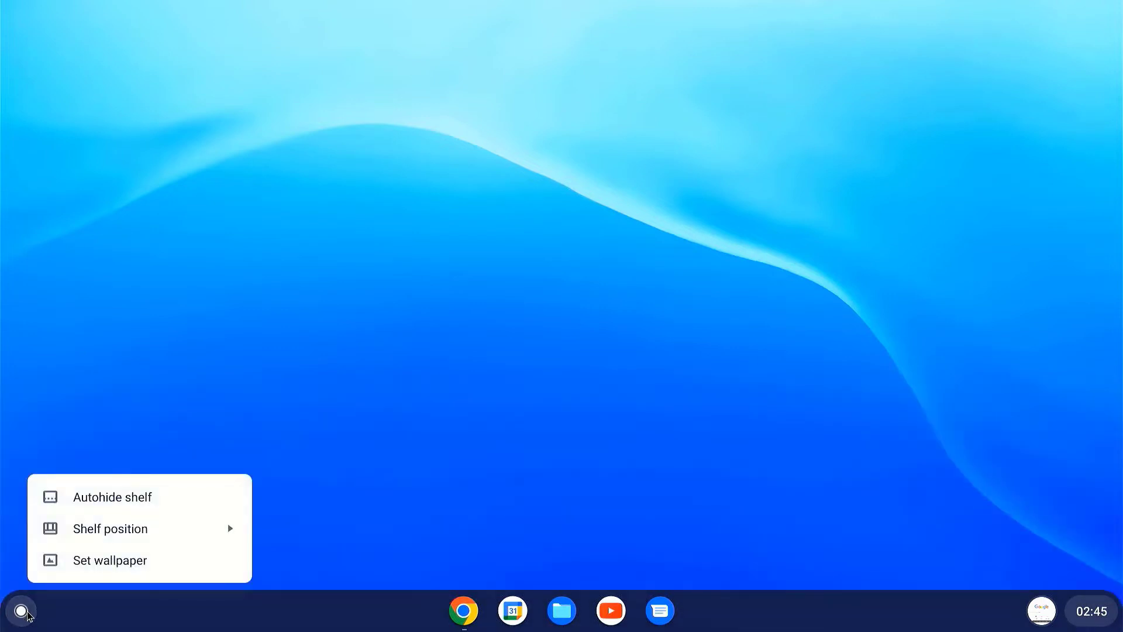
click(971, 614)
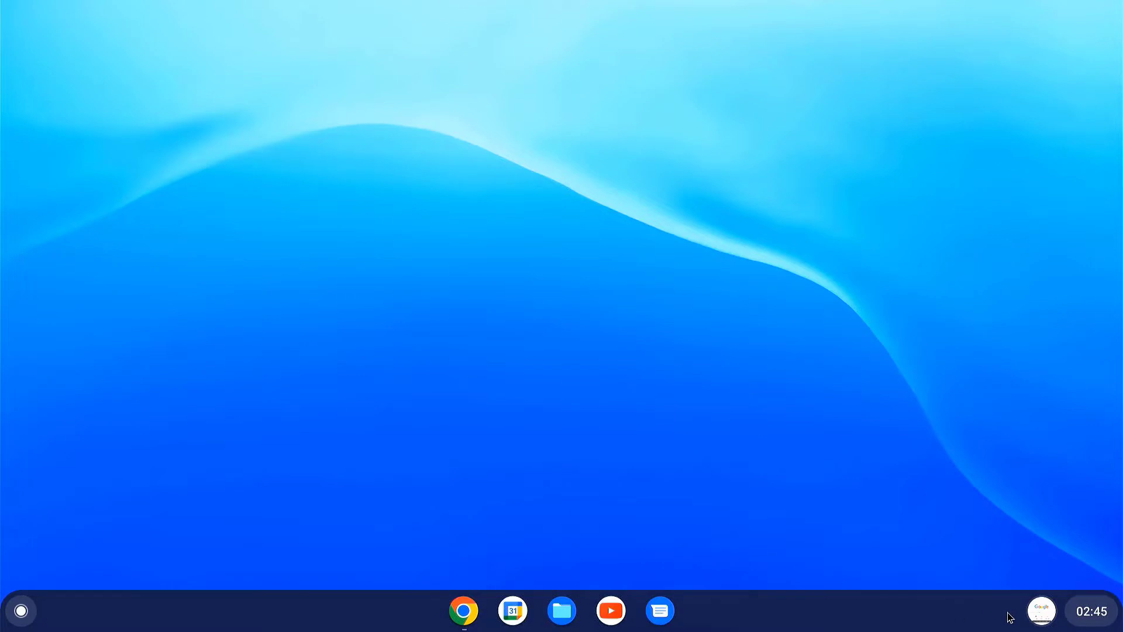
Step: Shut down the computer from Quick Settings
click(1050, 620)
click(1071, 618)
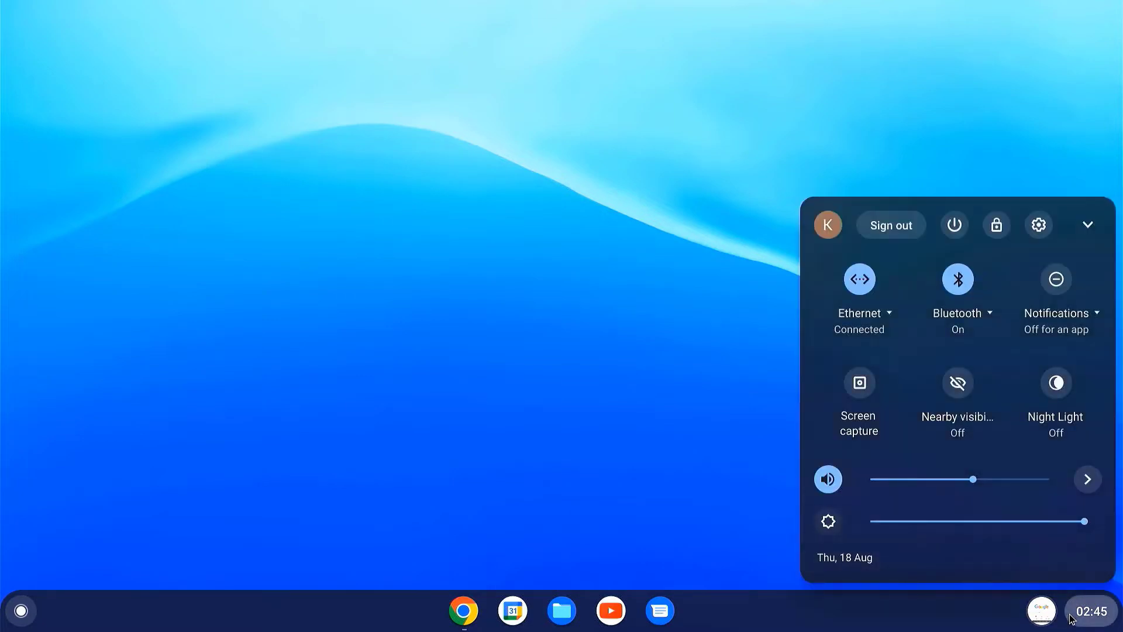
click(963, 228)
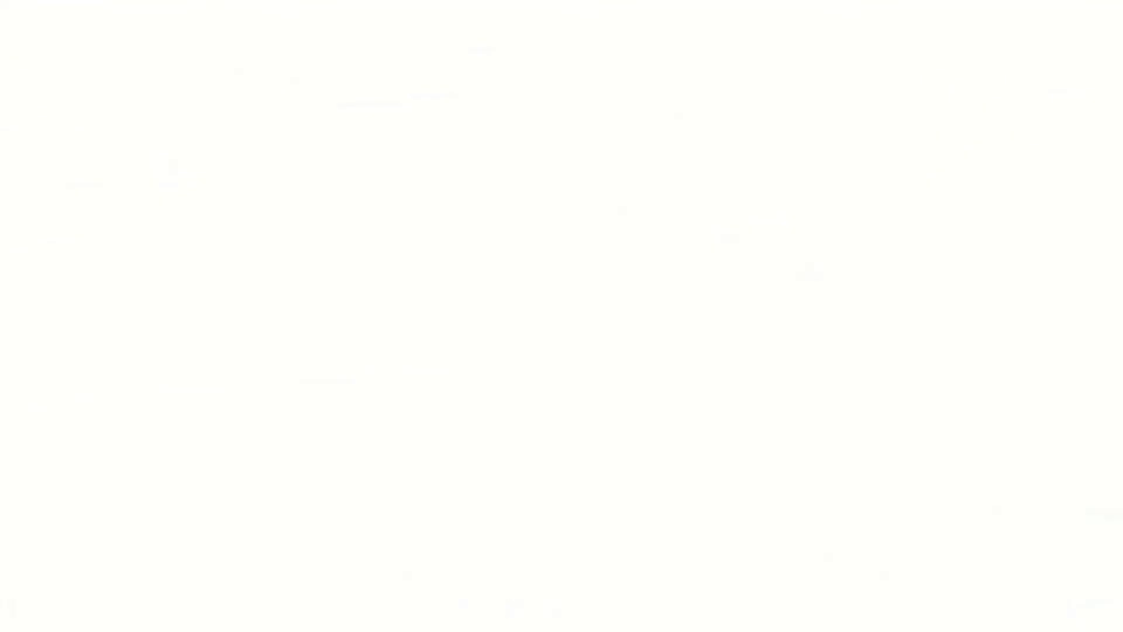